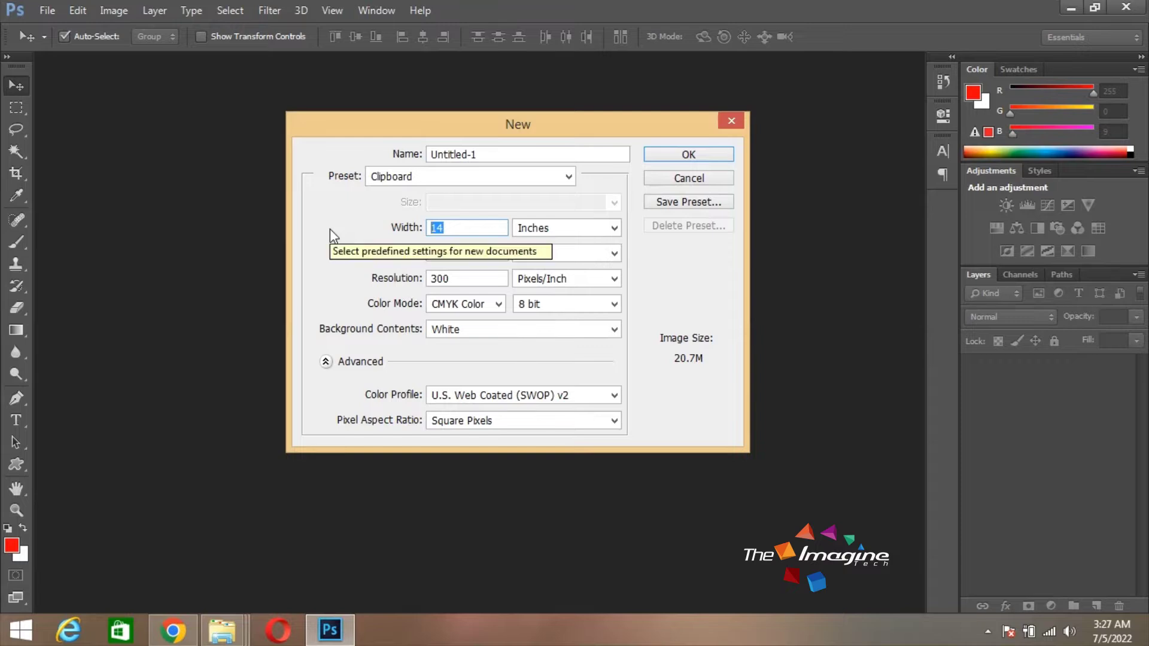
Set the new document's width and height to 5 inches each.
{"action": "type", "text": "7"}
{"action": "key", "text": "Tab"}
{"action": "key", "text": "Tab"}
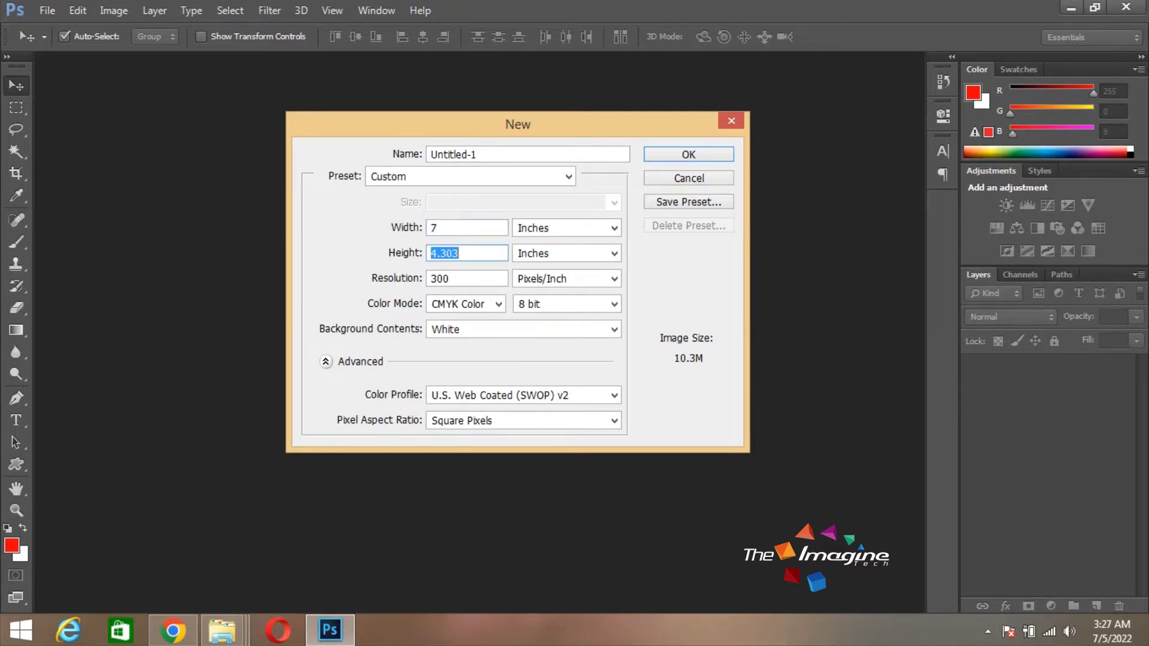
{"action": "key", "text": "shift+Tab"}
{"action": "key", "text": "shift+Tab"}
{"action": "type", "text": "5"}
{"action": "key", "text": "Tab"}
{"action": "key", "text": "Tab"}
{"action": "type", "text": "5"}
{"action": "key", "text": "Tab"}
{"action": "key", "text": "Tab"}
{"action": "key", "text": "Tab"}
{"action": "key", "text": "Tab"}
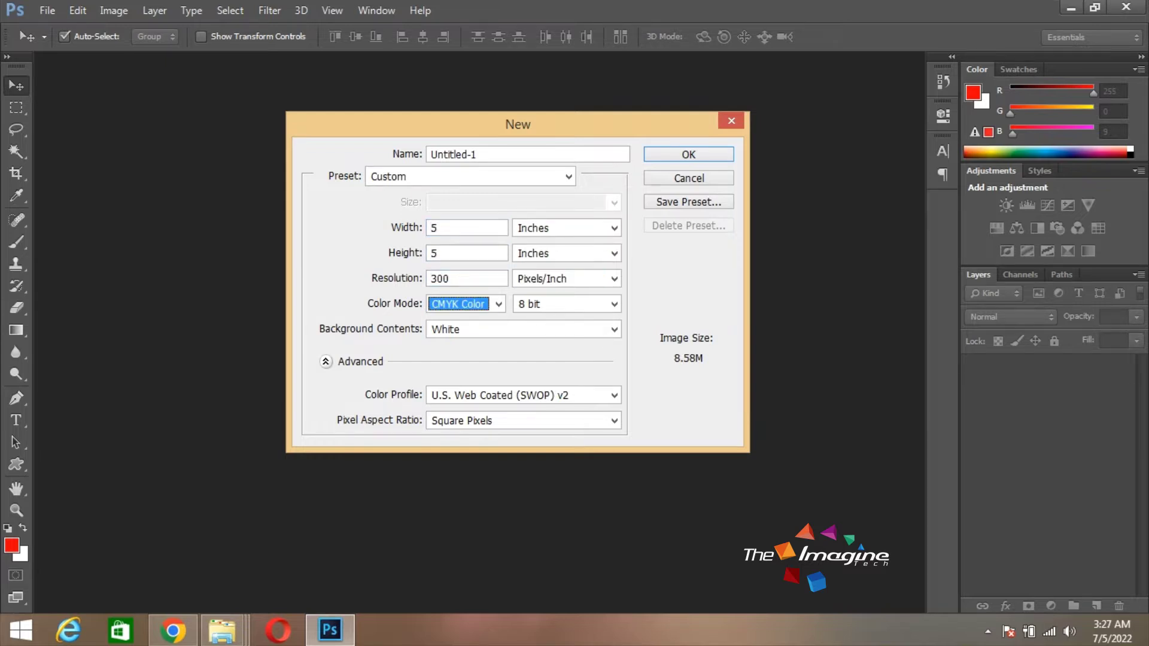
Name the new document MITSUBISHI Logo and create it.
{"action": "left_click_drag", "start_coordinate": [503, 155], "coordinate": [378, 146]}
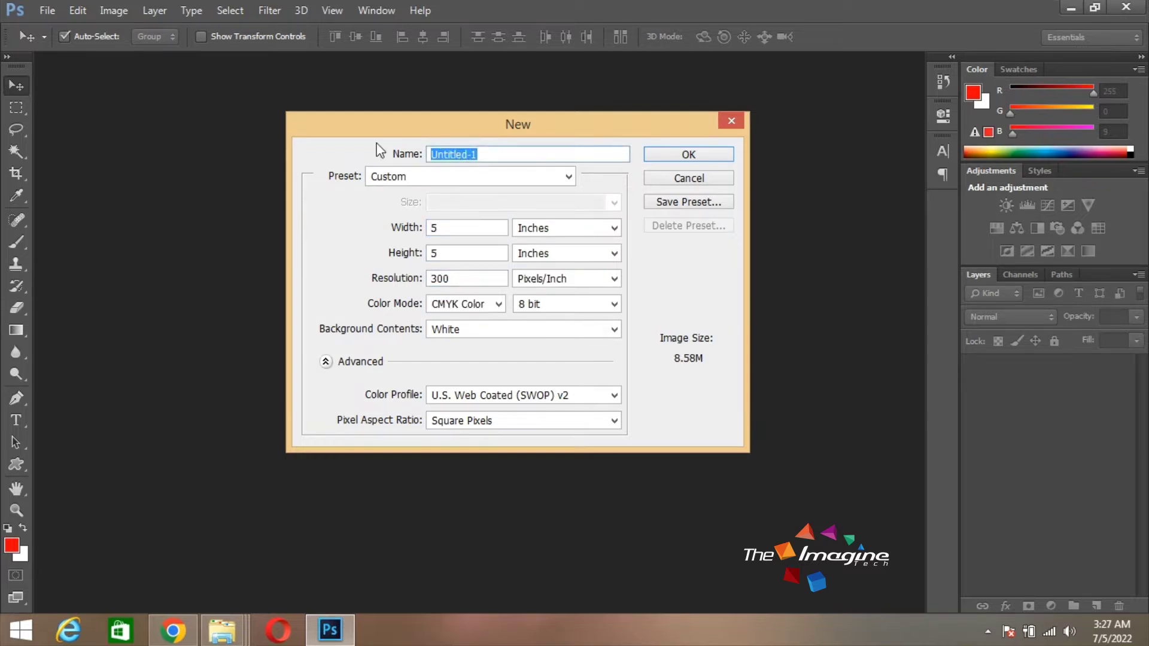
{"action": "type", "text": "MITSUBISHI Logo"}
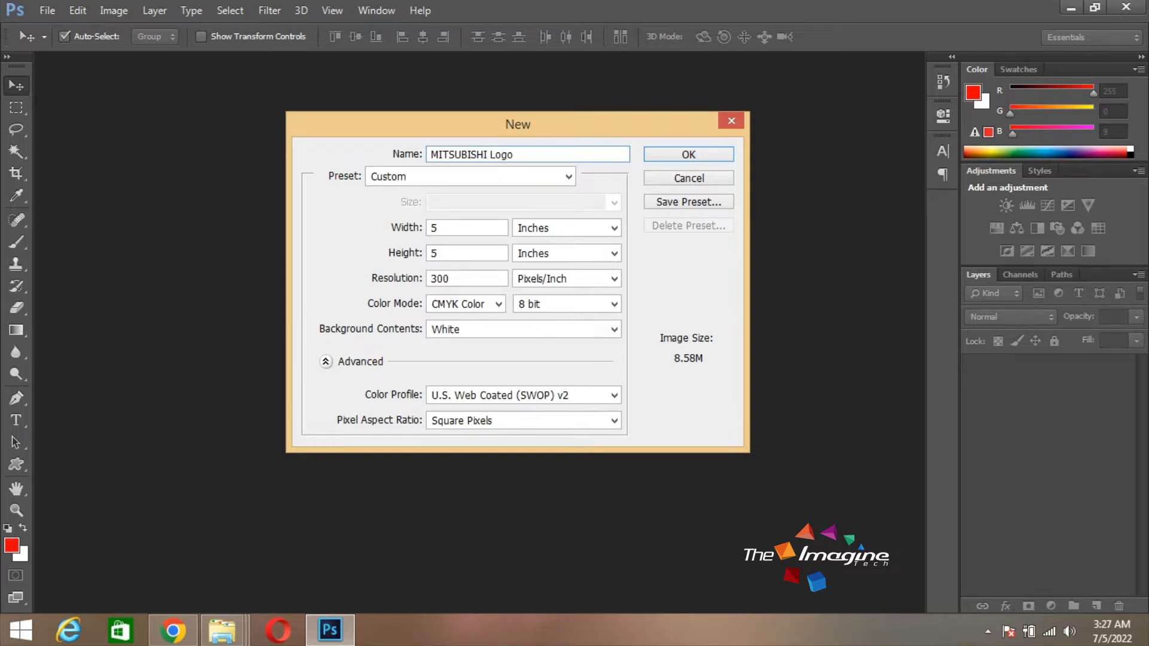
{"action": "left_click", "coordinate": [687, 154]}
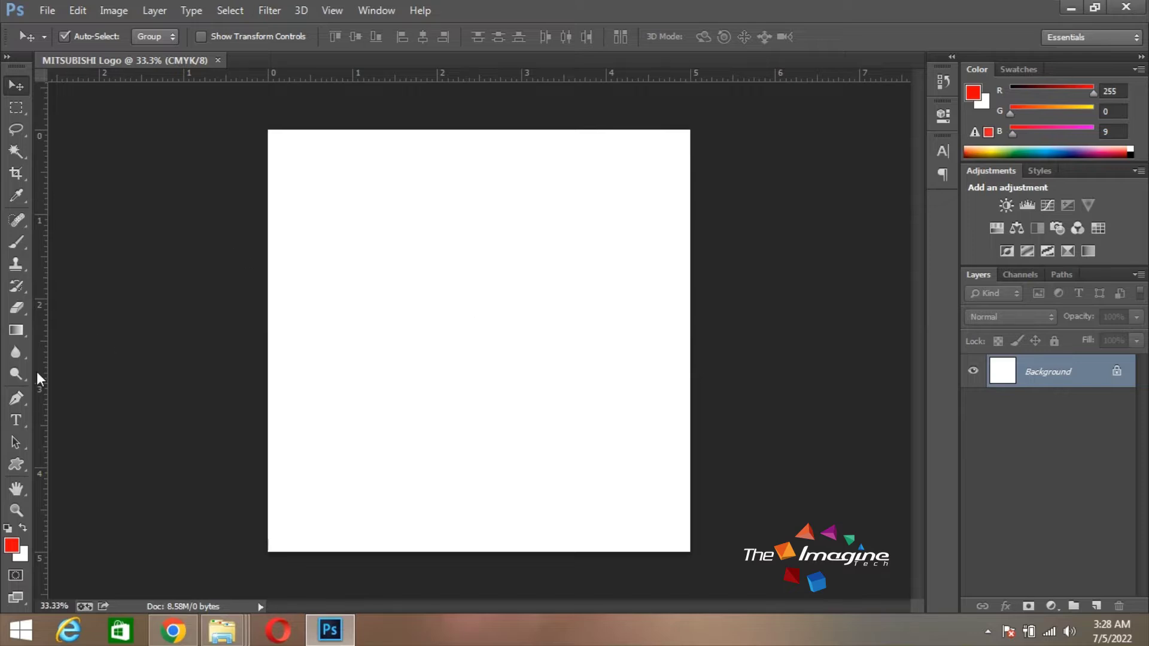
Place a horizontal and a vertical guide crossing at the canvas centre, 2.5 inches from the edges.
{"action": "left_click_drag", "start_coordinate": [380, 78], "coordinate": [378, 341]}
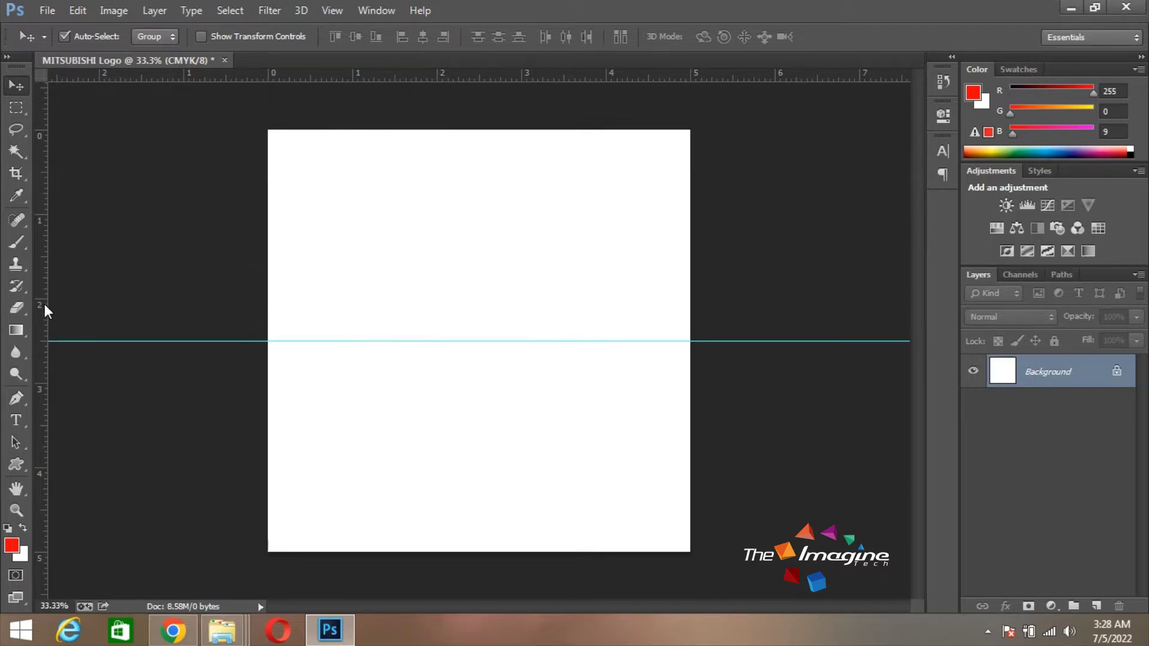
{"action": "left_click_drag", "start_coordinate": [44, 304], "coordinate": [479, 303]}
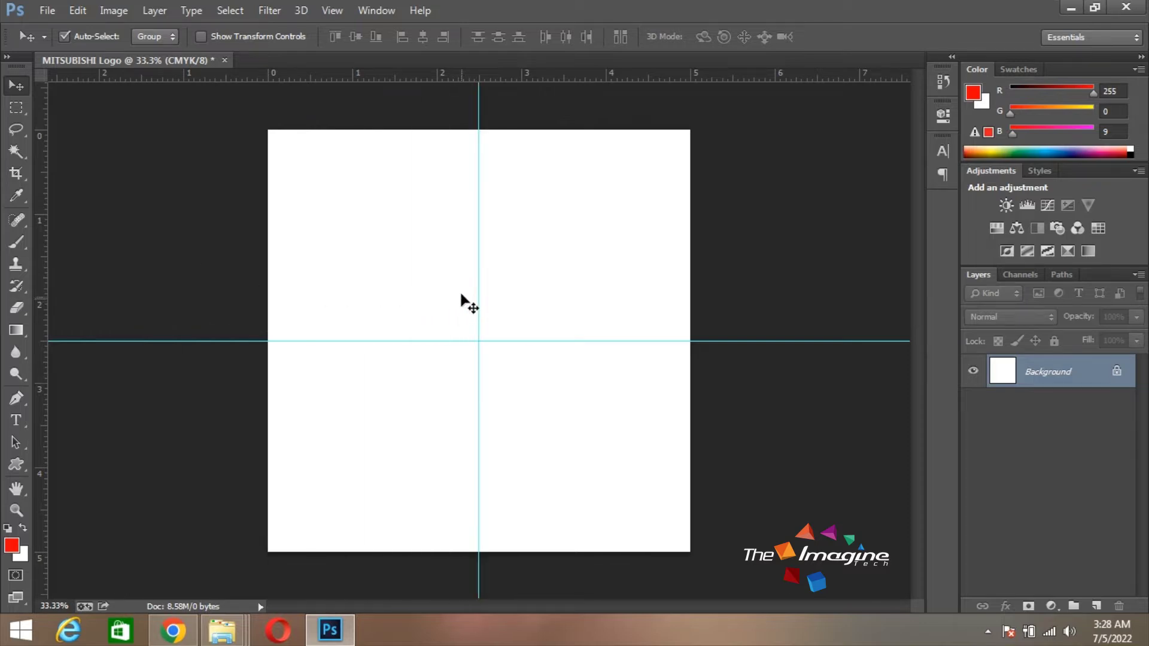
Add a new layer and make a square marquee selection about 2.2 inches wide, centred on the guide intersection.
{"action": "left_click", "coordinate": [1097, 606]}
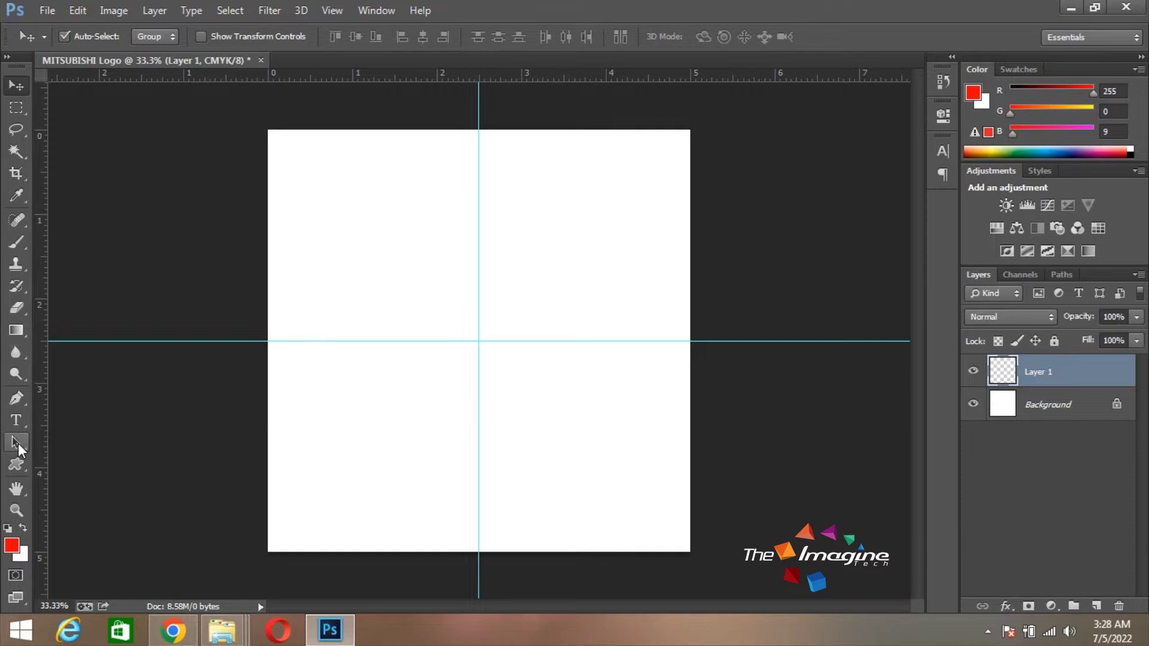
{"action": "left_click", "coordinate": [17, 107]}
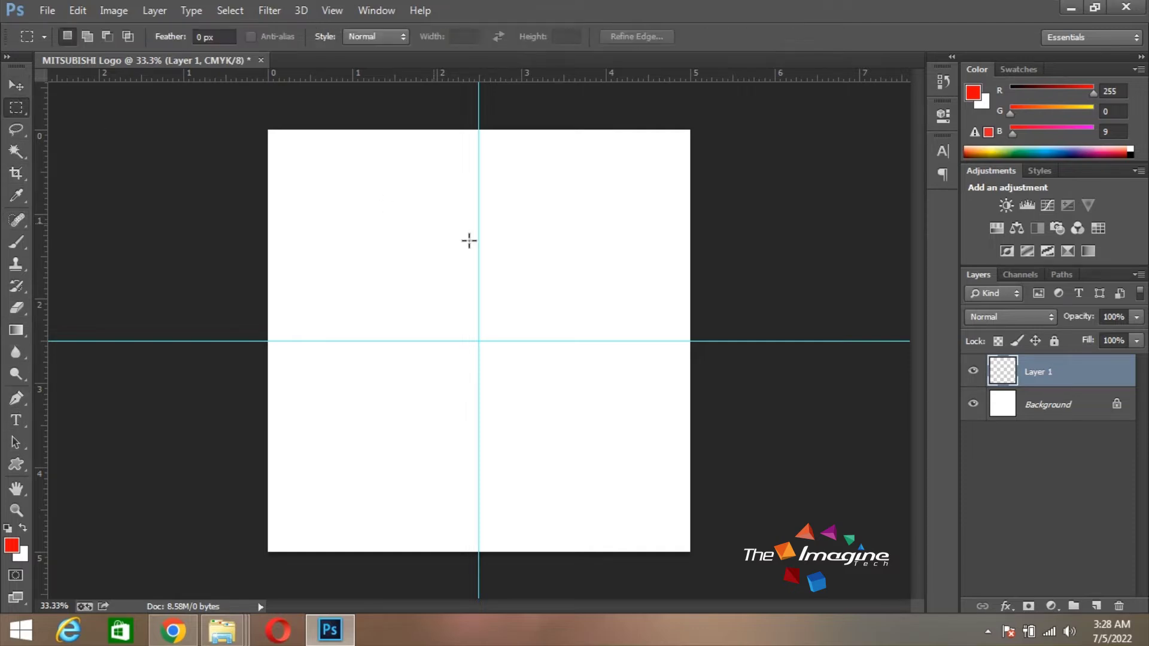
{"action": "left_click_drag", "start_coordinate": [416, 269], "coordinate": [545, 403]}
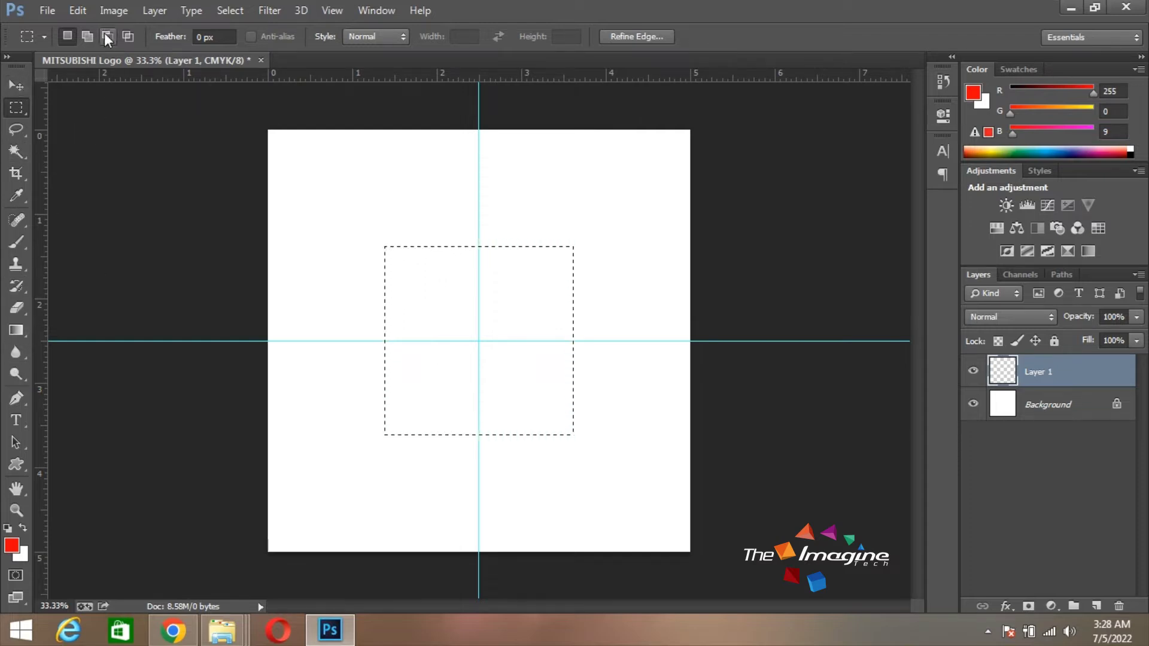
Stroke the square selection with a 5 px red (ff0009) centred outline and deselect it.
{"action": "left_click", "coordinate": [86, 9]}
{"action": "left_click", "coordinate": [138, 249]}
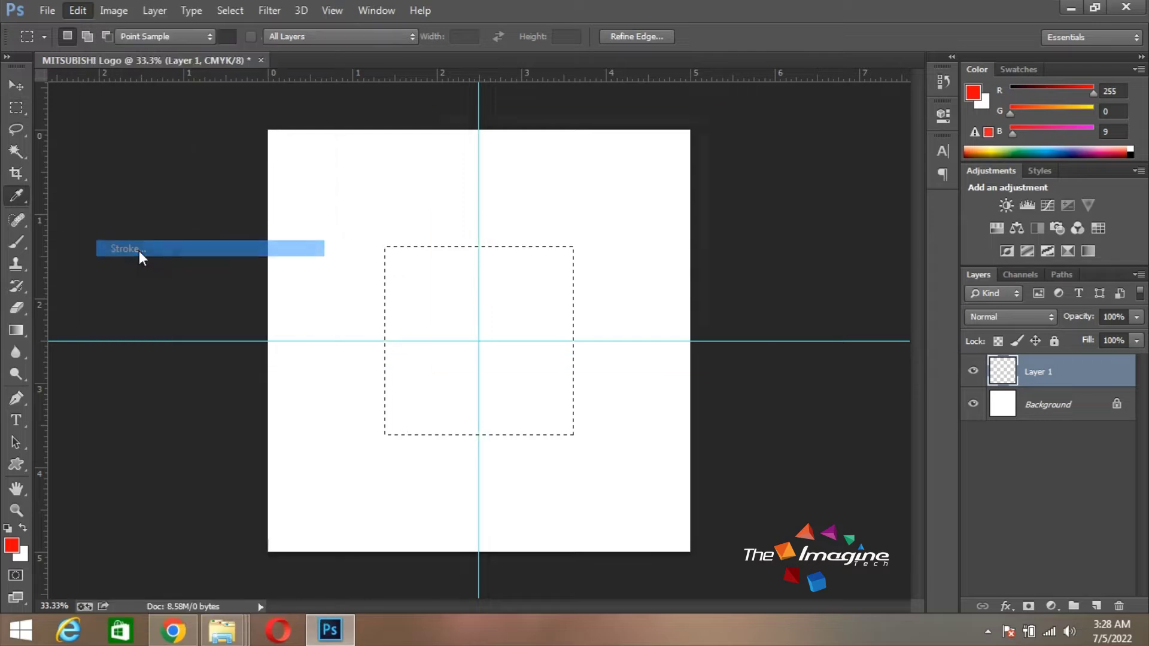
{"action": "left_click", "coordinate": [516, 202]}
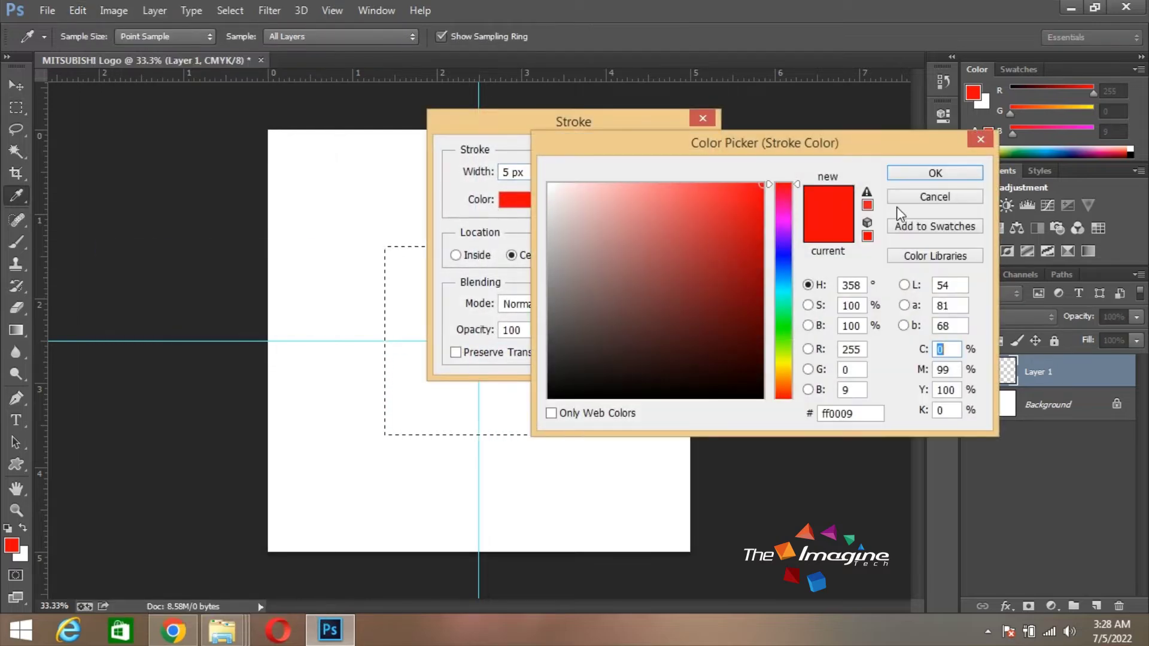
{"action": "left_click", "coordinate": [897, 173]}
{"action": "left_click", "coordinate": [674, 158]}
{"action": "key", "text": "m"}
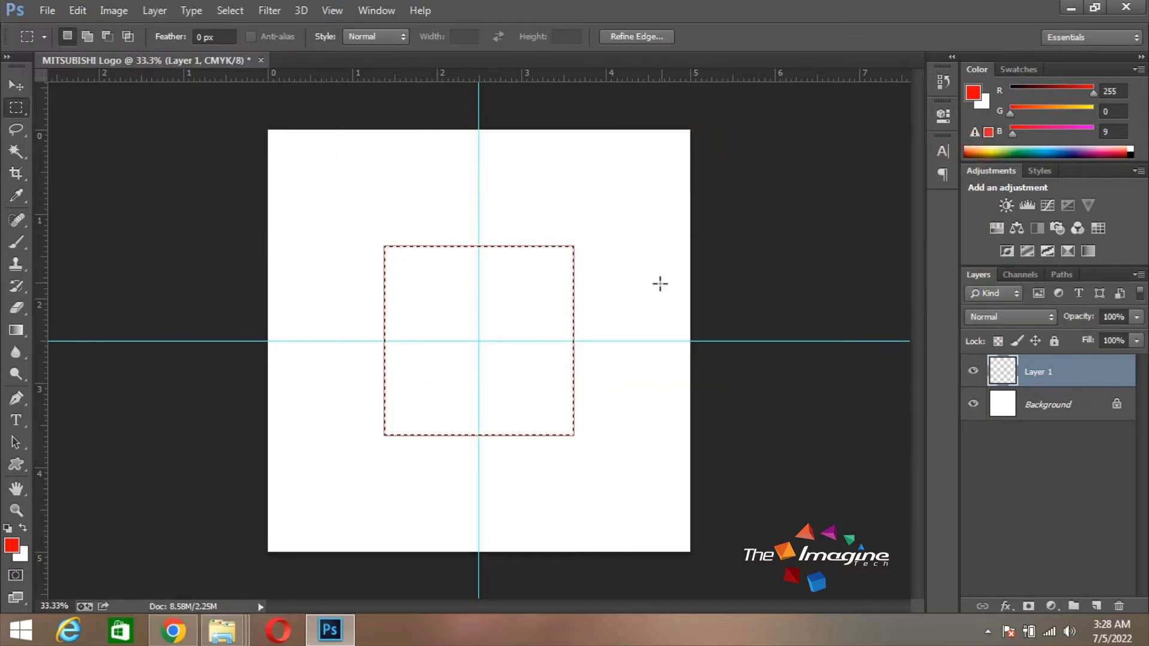
{"action": "key", "text": "ctrl+d"}
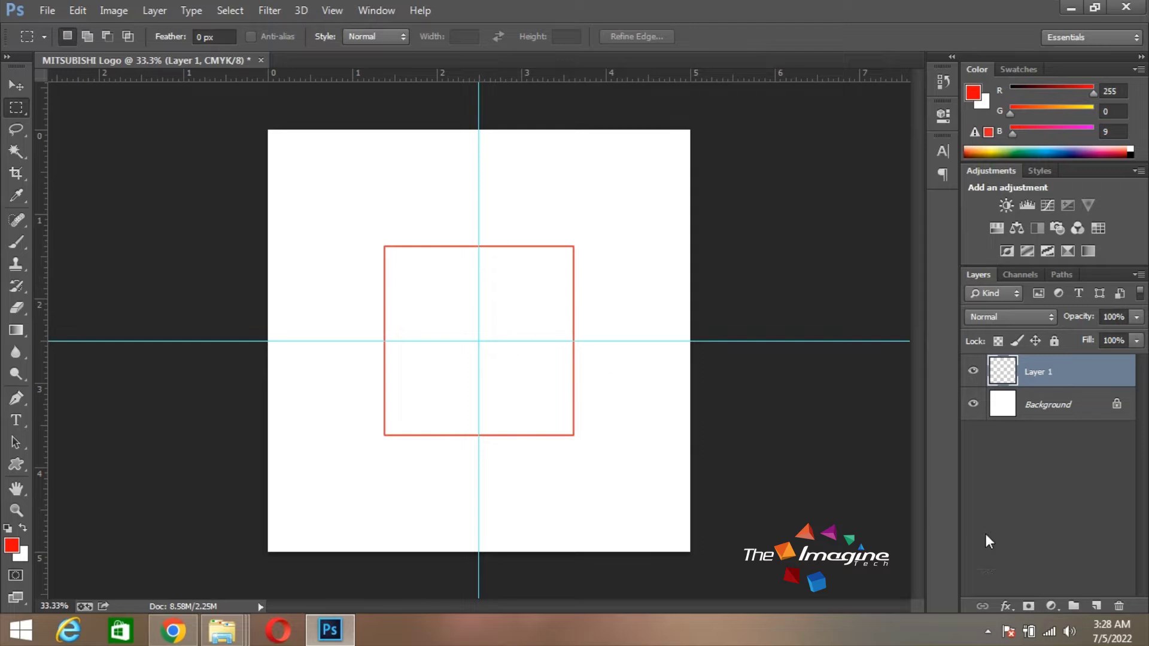
On a new layer, draw a closed diamond path through the midpoints of the square's four sides and convert it to a selection.
{"action": "left_click", "coordinate": [1095, 606]}
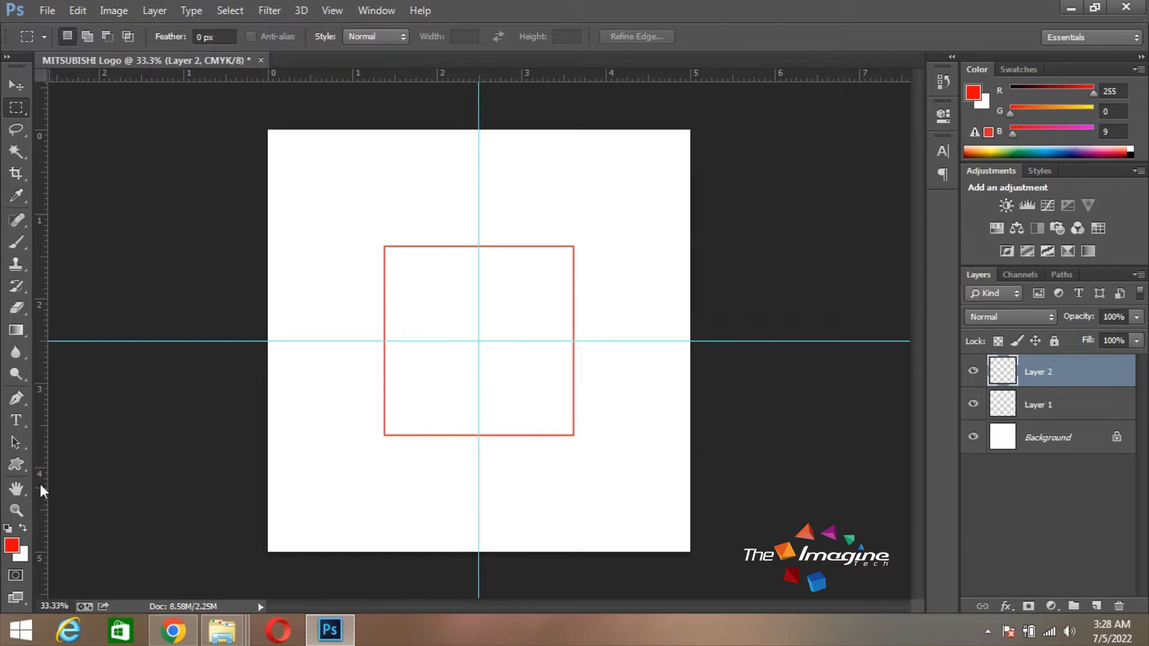
{"action": "left_click", "coordinate": [18, 399]}
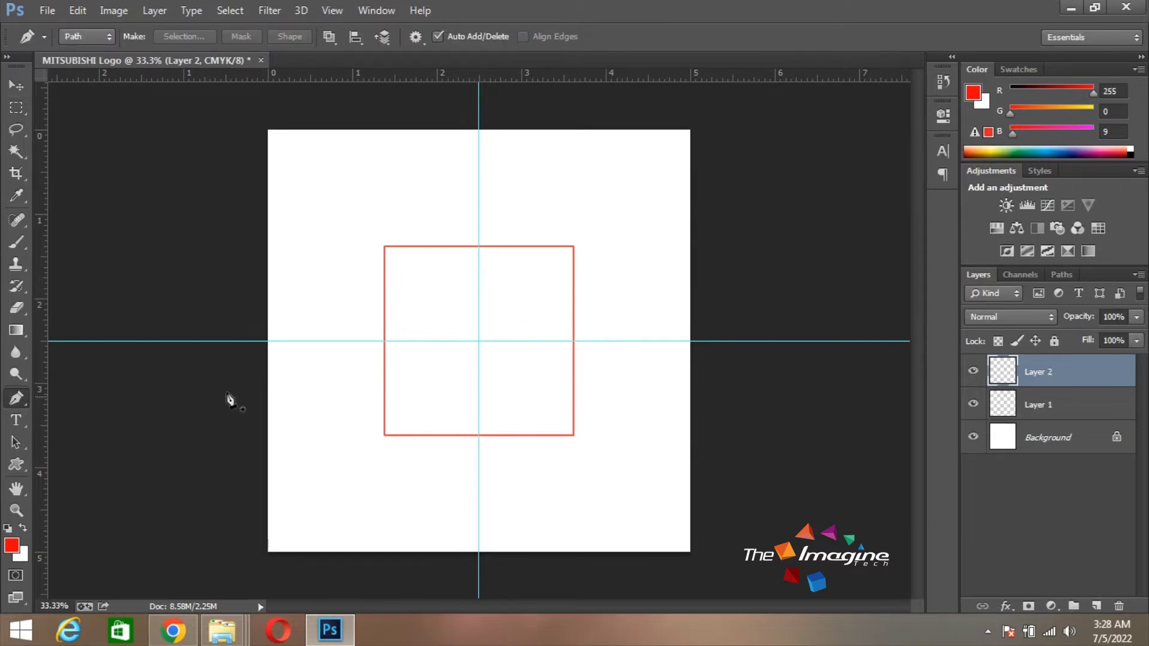
{"action": "left_click", "coordinate": [479, 246]}
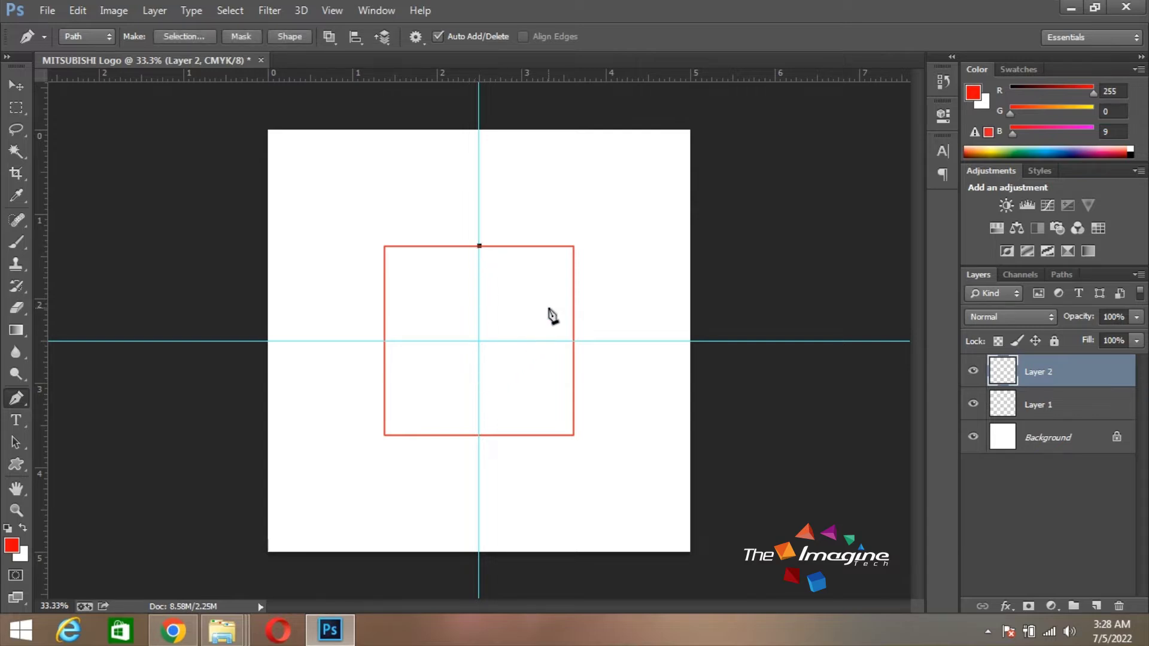
{"action": "left_click", "coordinate": [575, 342]}
{"action": "left_click", "coordinate": [478, 436]}
{"action": "left_click", "coordinate": [383, 341]}
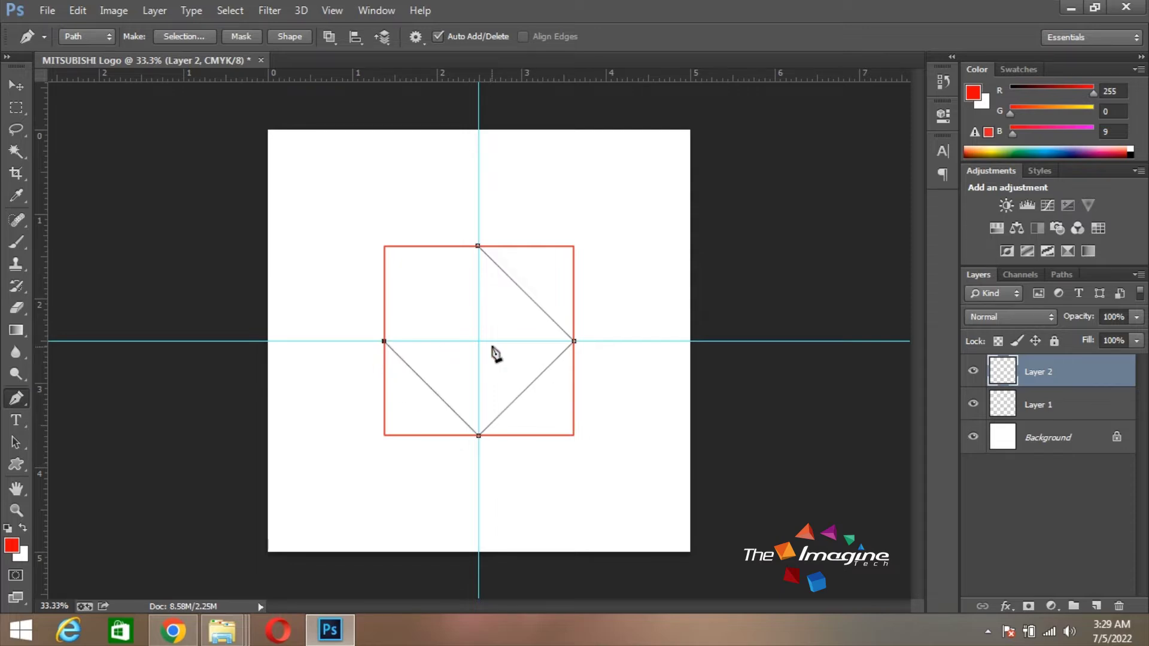
{"action": "left_click", "coordinate": [478, 246]}
{"action": "key", "text": "ctrl+Return"}
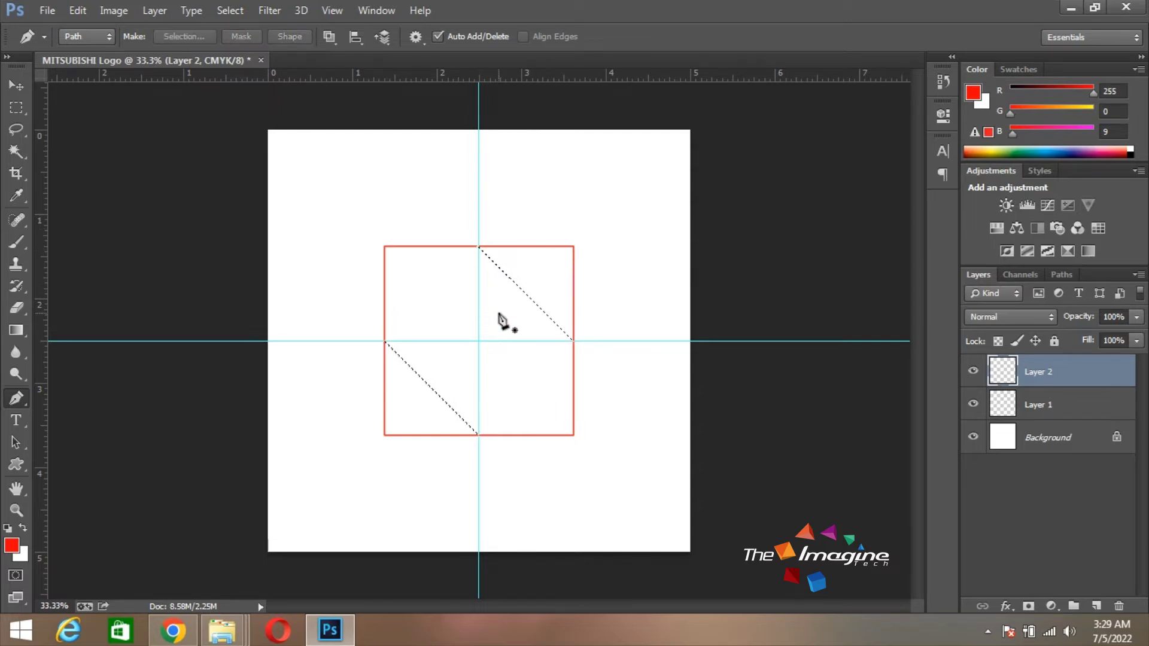
Fill the diamond selection with the red foreground colour ff0009 and deselect it.
{"action": "left_click", "coordinate": [10, 545]}
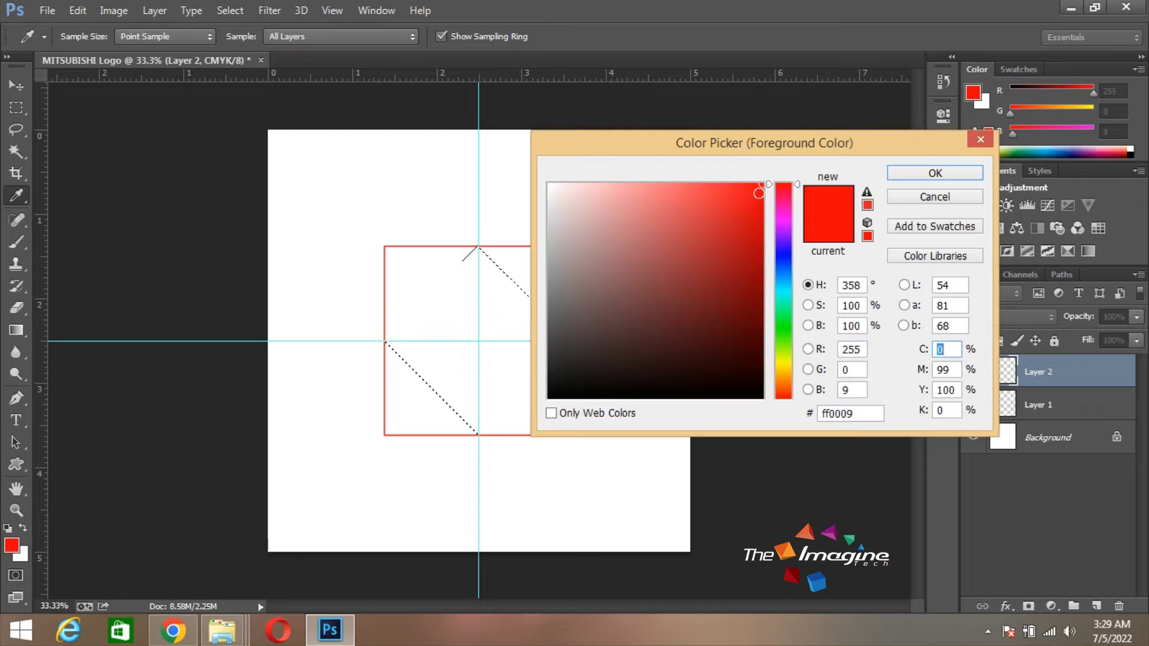
{"action": "left_click", "coordinate": [903, 179]}
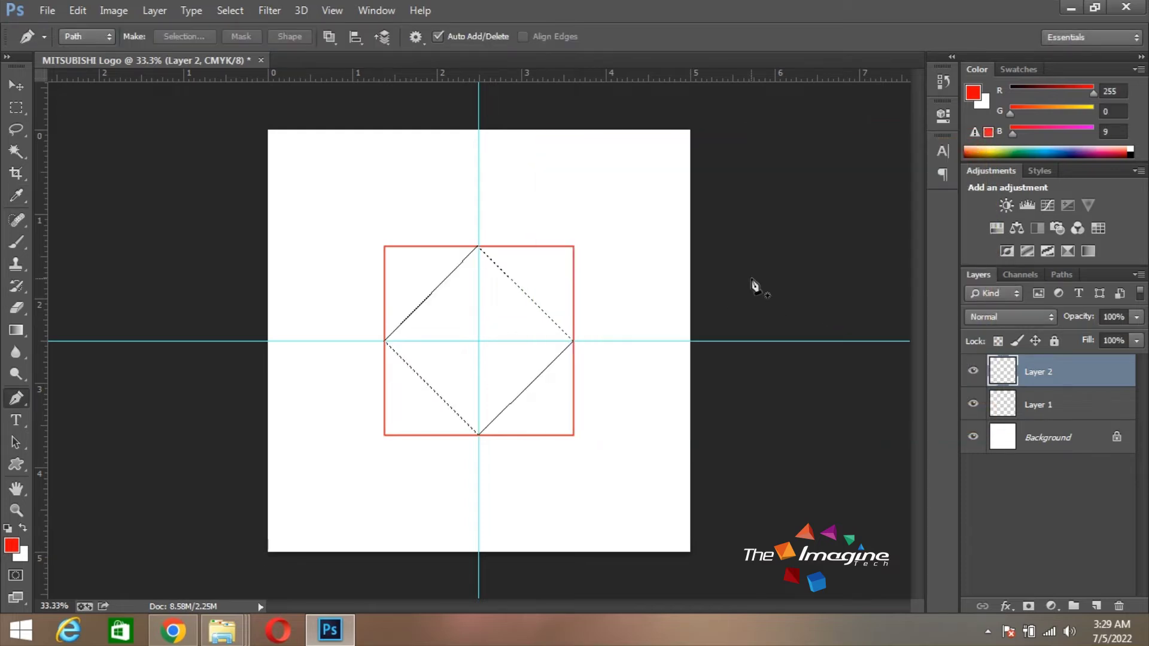
{"action": "key", "text": "alt+BackSpace"}
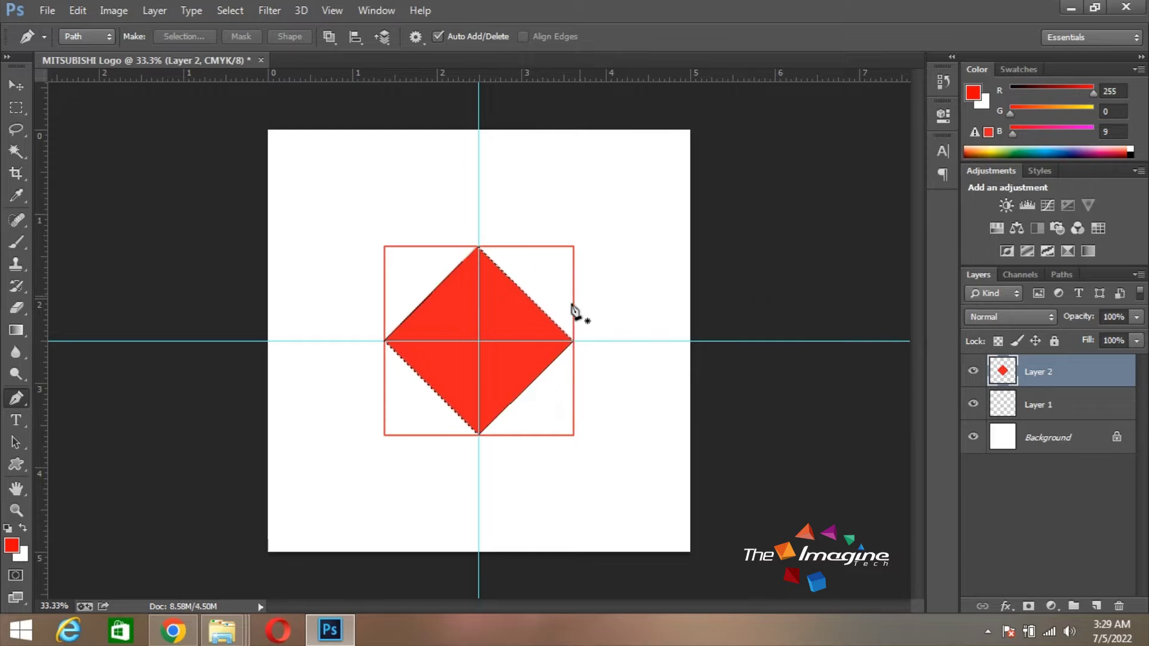
{"action": "key", "text": "ctrl+d"}
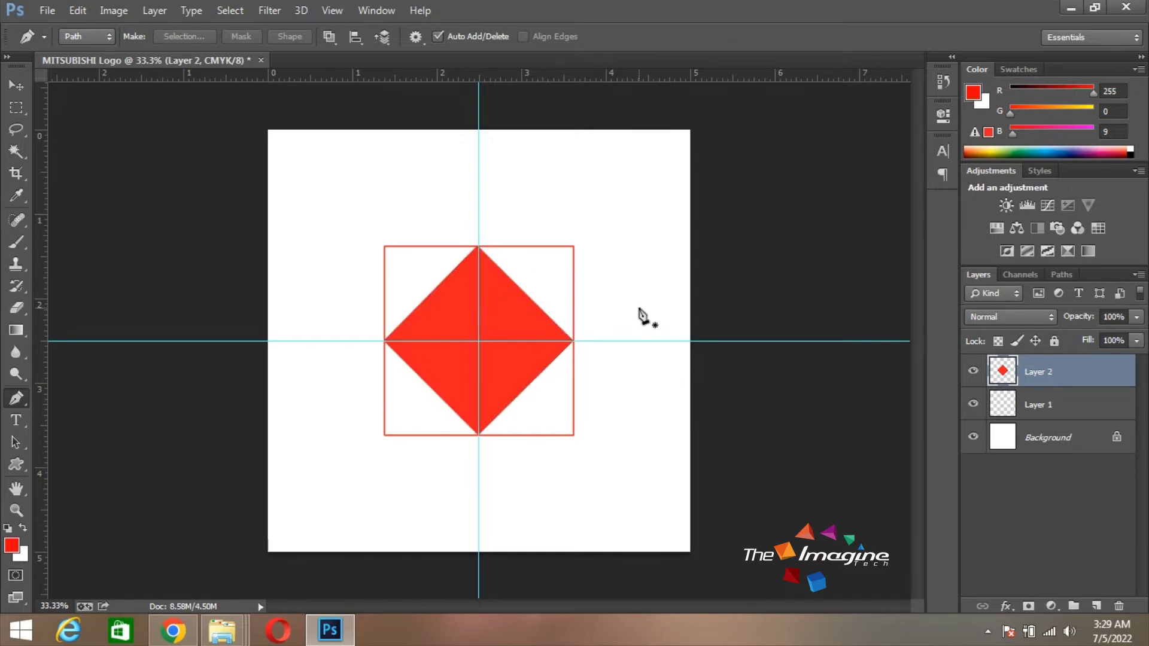
Hide the square outline's layer and stretch the diamond about its centre to about 151% height.
{"action": "key", "text": "v"}
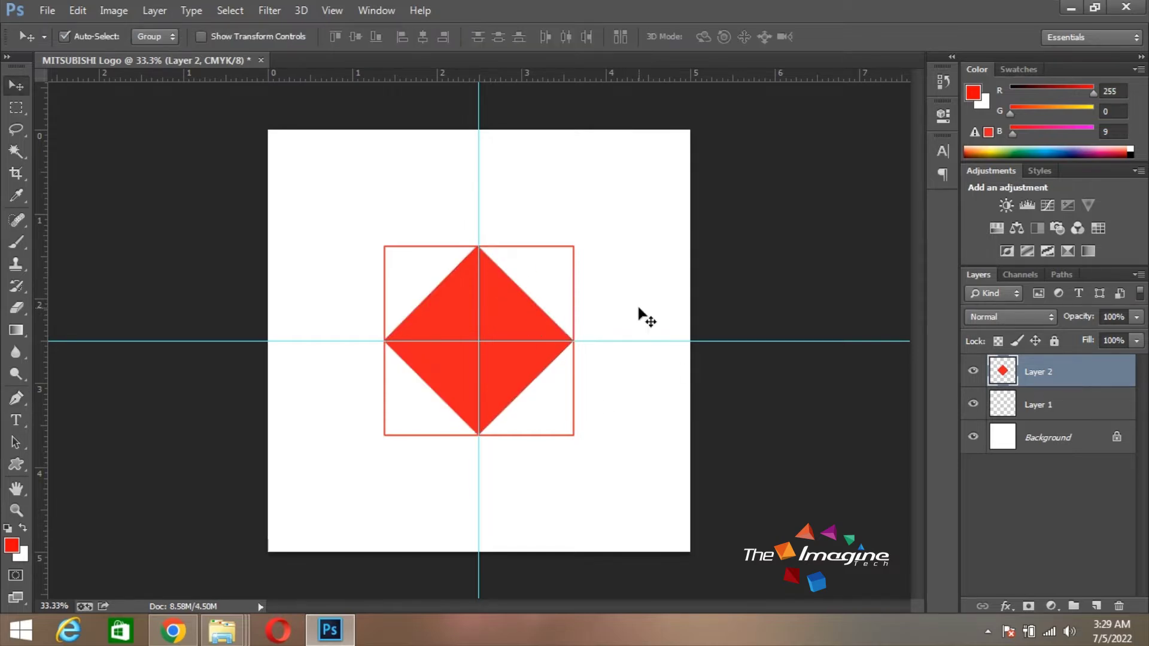
{"action": "left_click", "coordinate": [973, 404]}
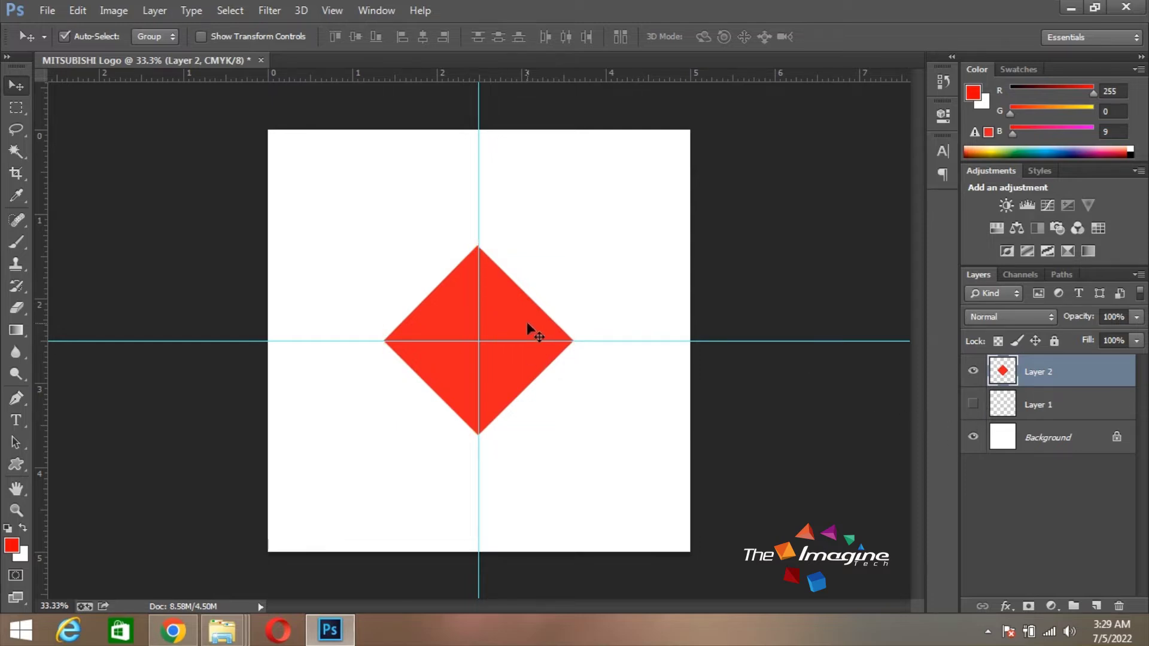
{"action": "key", "text": "ctrl+t"}
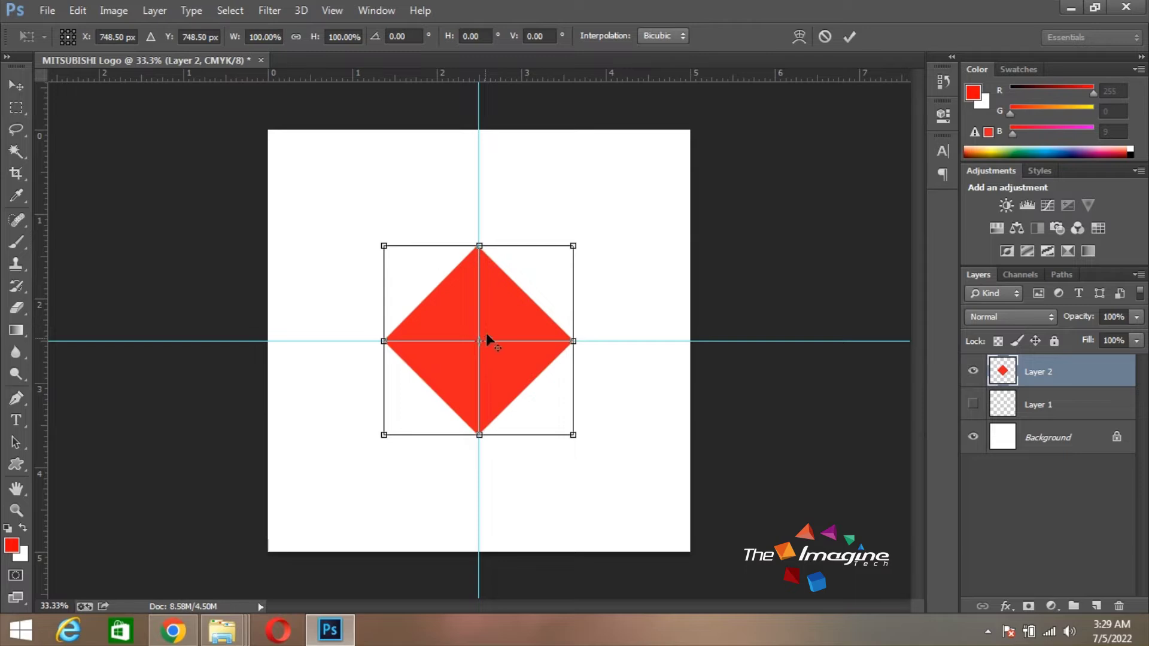
{"action": "left_click_drag", "start_coordinate": [481, 245], "coordinate": [480, 196]}
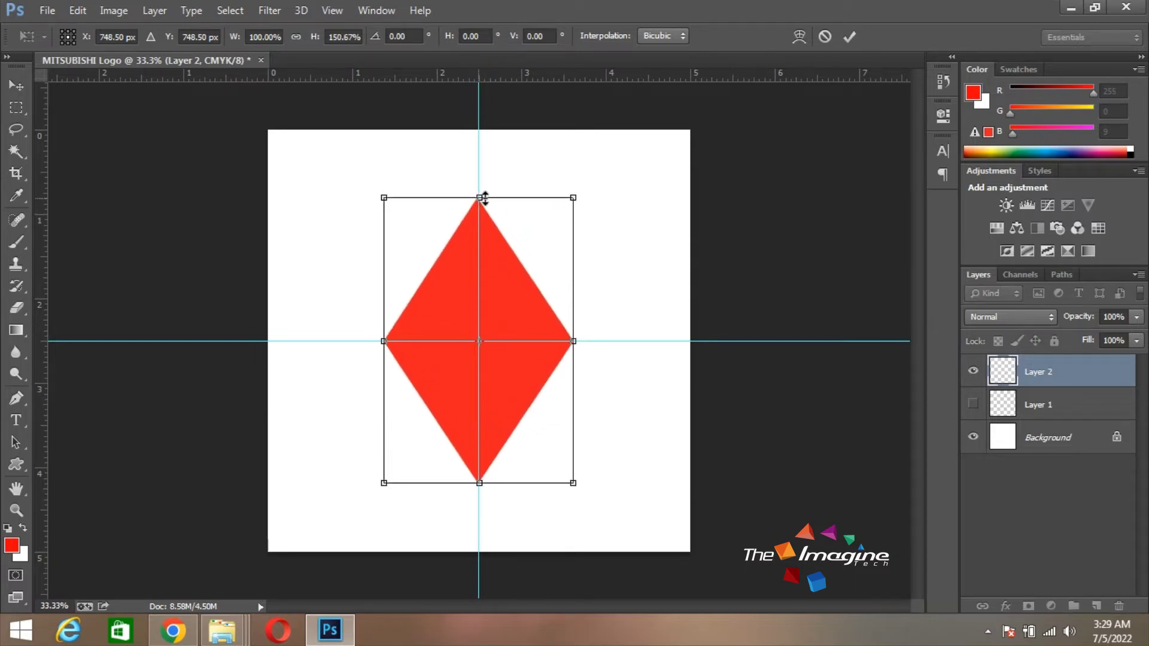
{"action": "key", "text": "Return"}
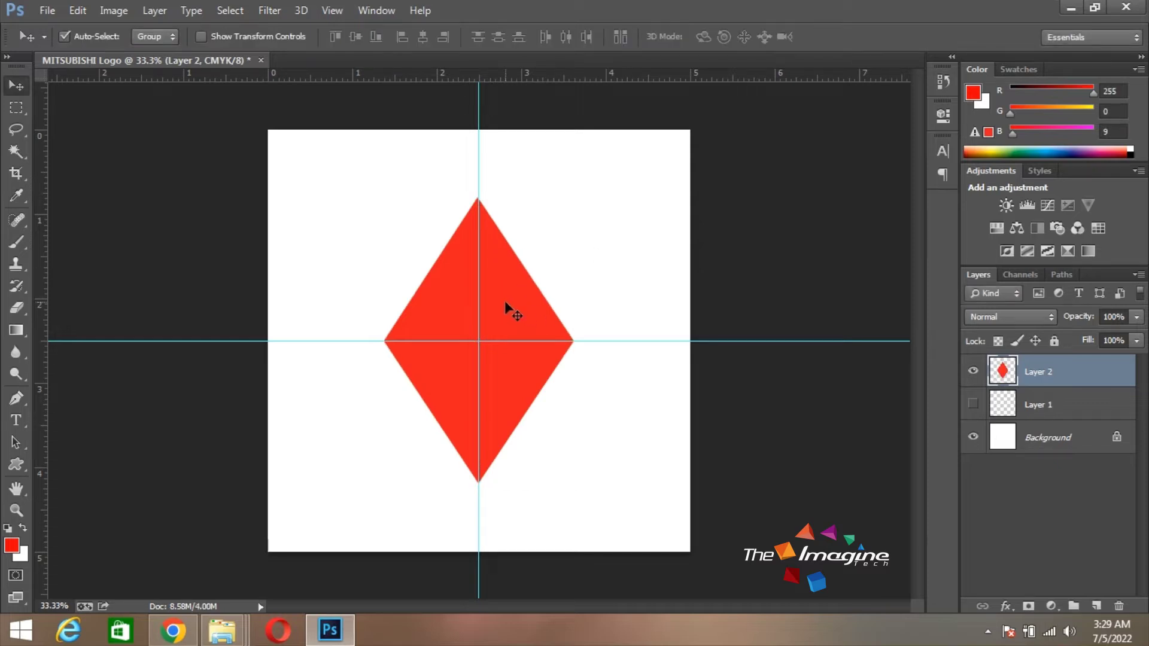
Scale the diamond to about 61% around its centre and move it up so its lower tip meets the guide intersection.
{"action": "key", "text": "ctrl+t"}
{"action": "left_click_drag", "start_coordinate": [572, 198], "coordinate": [533, 253]}
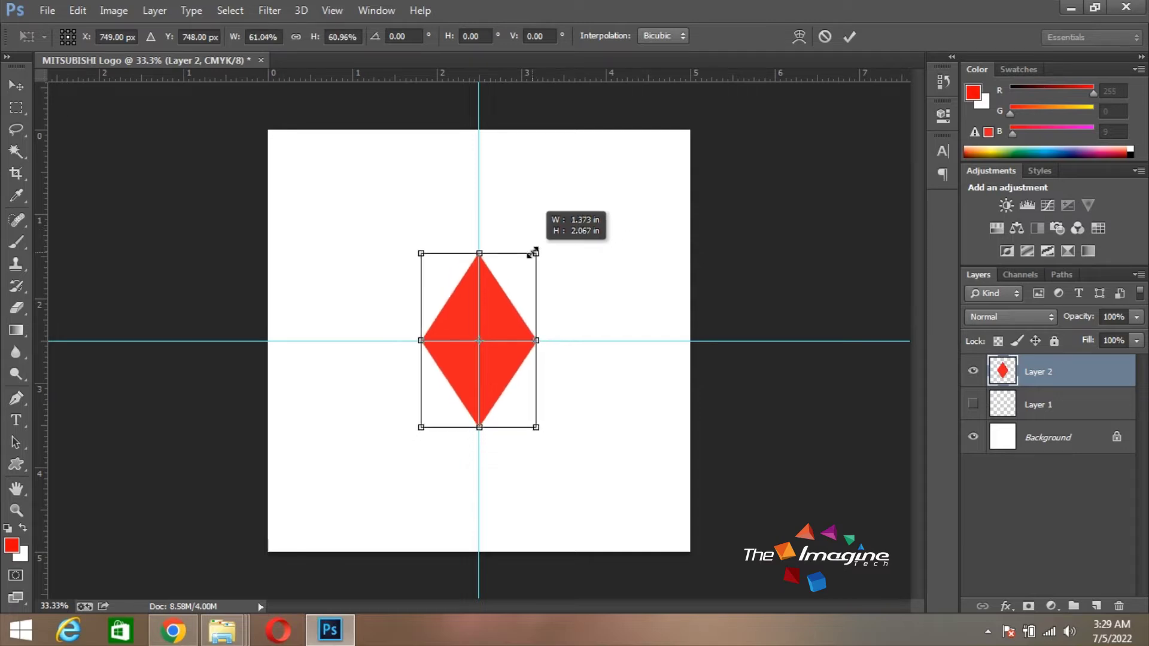
{"action": "left_click_drag", "start_coordinate": [502, 324], "coordinate": [503, 238]}
{"action": "key", "text": "Return"}
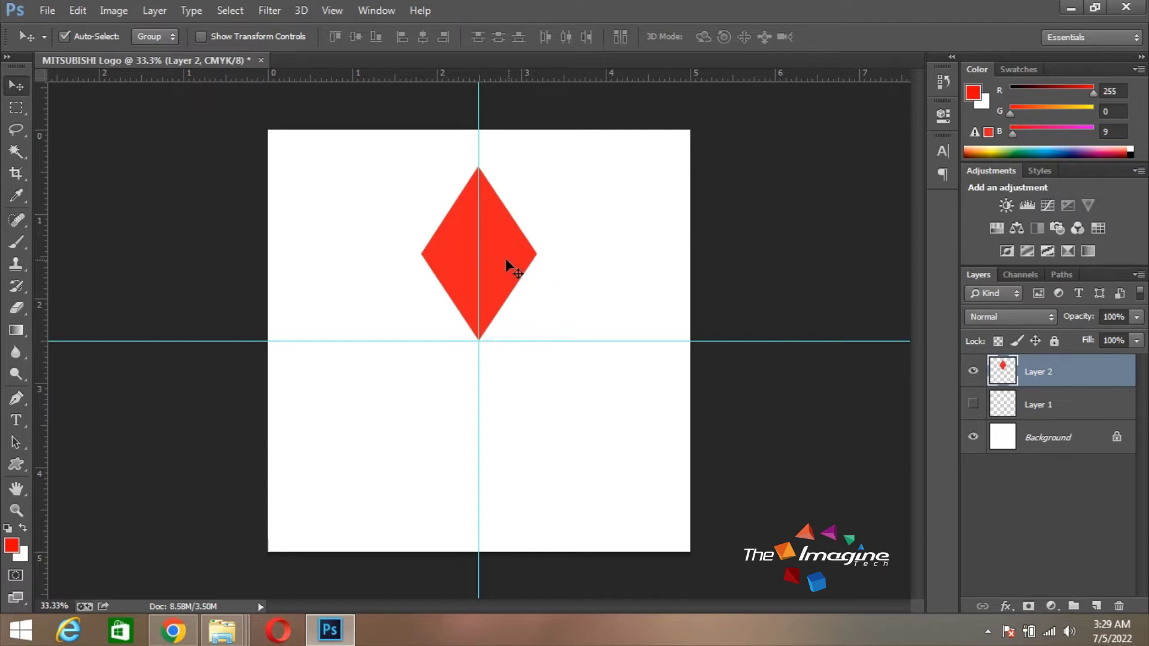
Duplicate the diamond layer, rotate the copy 120° about its lower tip, and move it up to the horizontal guide.
{"action": "key", "text": "alt"}
{"action": "key", "text": "ctrl+j"}
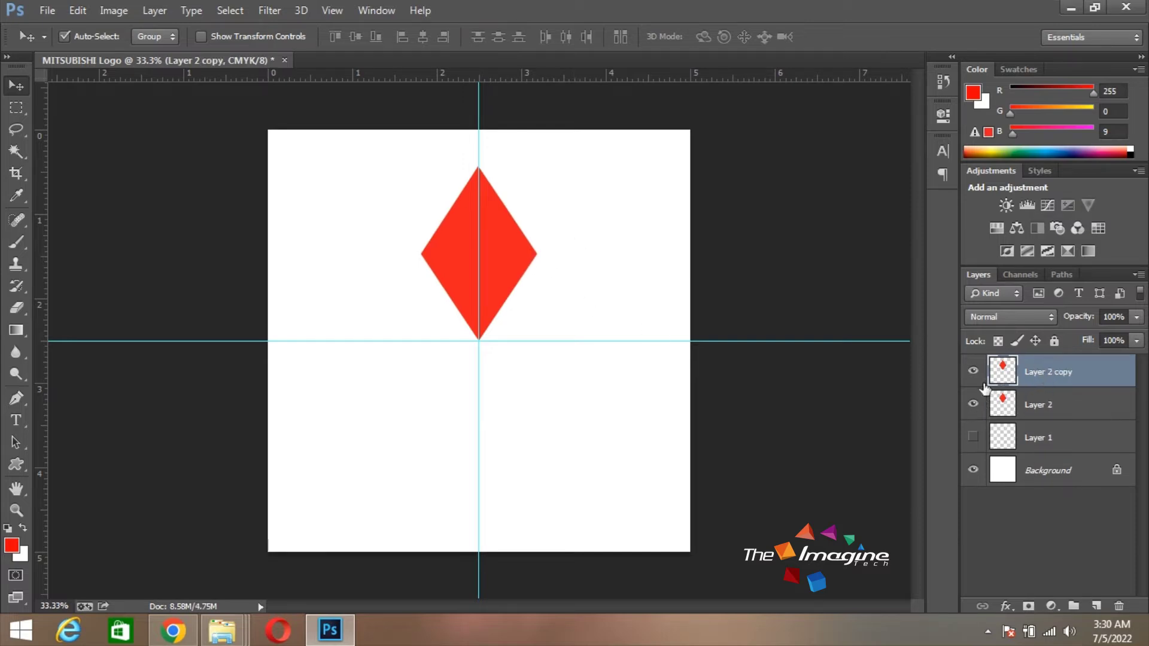
{"action": "key", "text": "ctrl+t"}
{"action": "left_click_drag", "start_coordinate": [478, 253], "coordinate": [480, 340]}
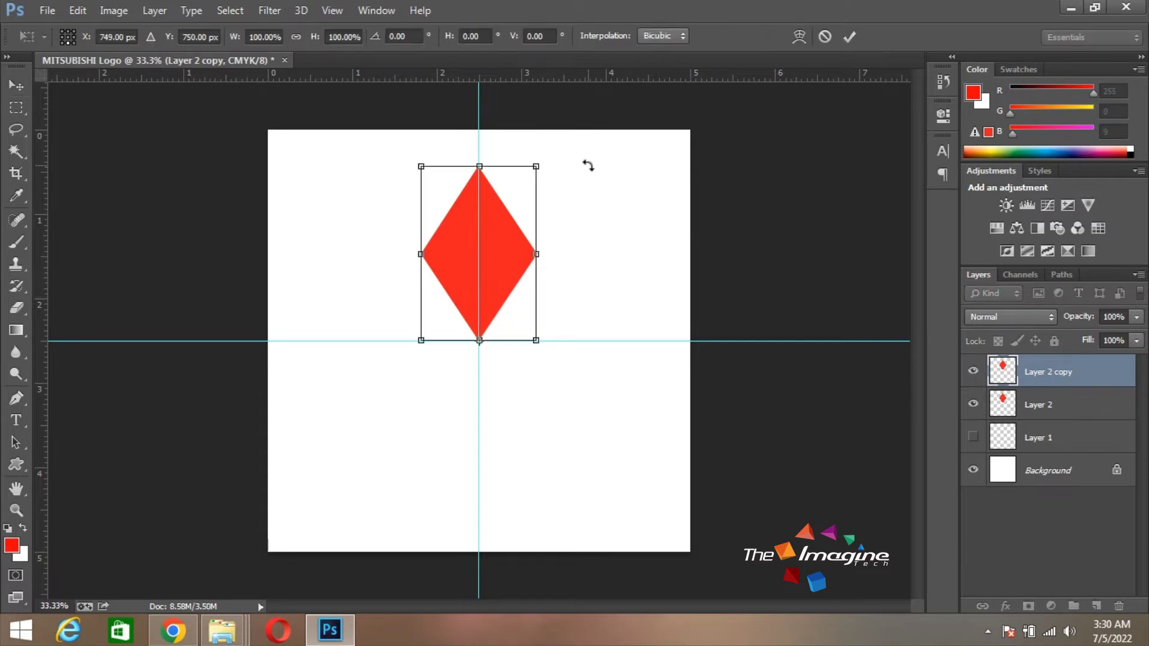
{"action": "left_click_drag", "start_coordinate": [634, 241], "coordinate": [545, 486]}
{"action": "left_click_drag", "start_coordinate": [555, 396], "coordinate": [556, 293]}
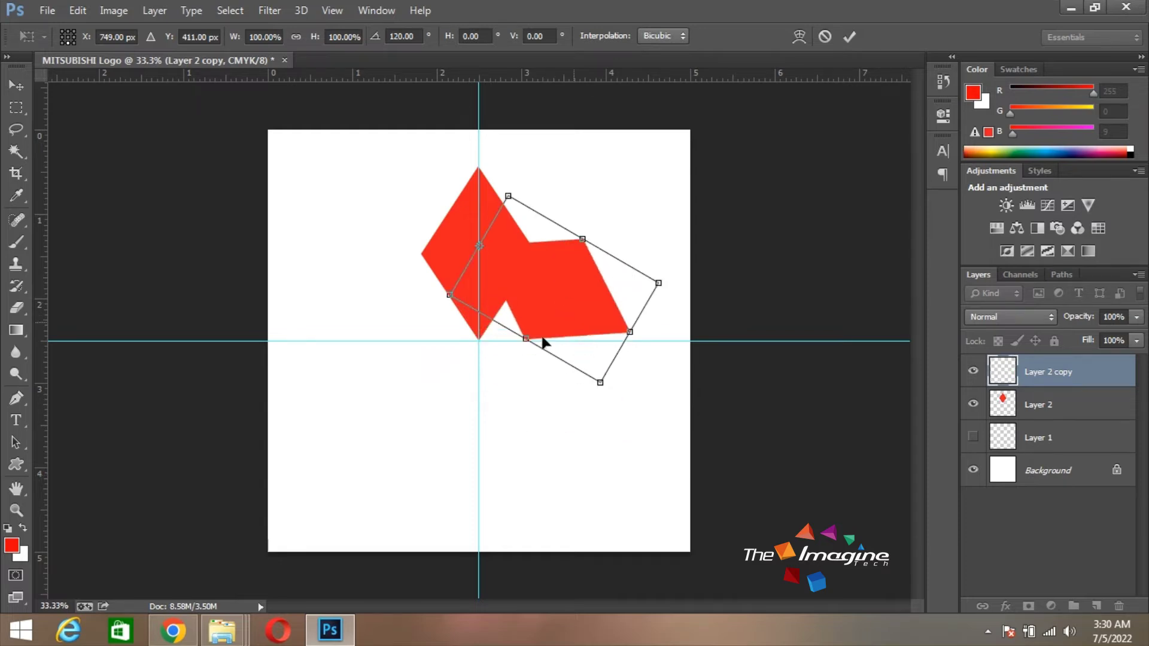
Rotate the diamond copy slightly further about its lower corner until its bottom edge lies along the horizontal guide.
{"action": "left_click_drag", "start_coordinate": [479, 246], "coordinate": [526, 338]}
{"action": "left_click_drag", "start_coordinate": [676, 319], "coordinate": [673, 332]}
{"action": "key", "text": "ctrl+plus"}
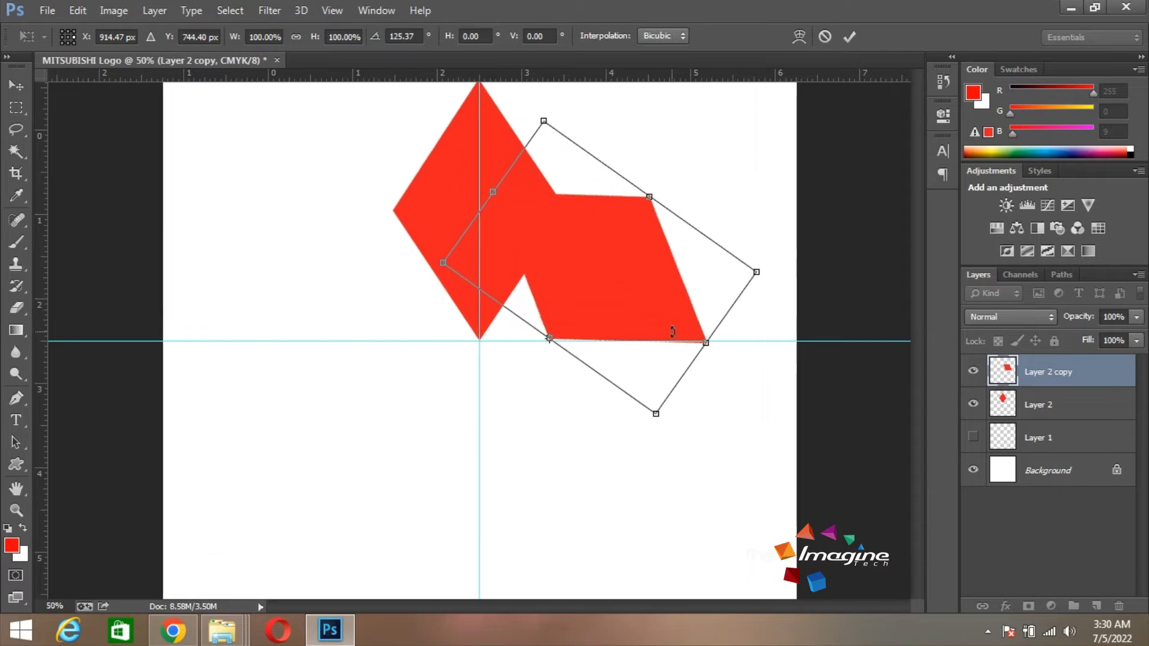
{"action": "left_click_drag", "start_coordinate": [760, 319], "coordinate": [760, 316]}
{"action": "key", "text": "Return"}
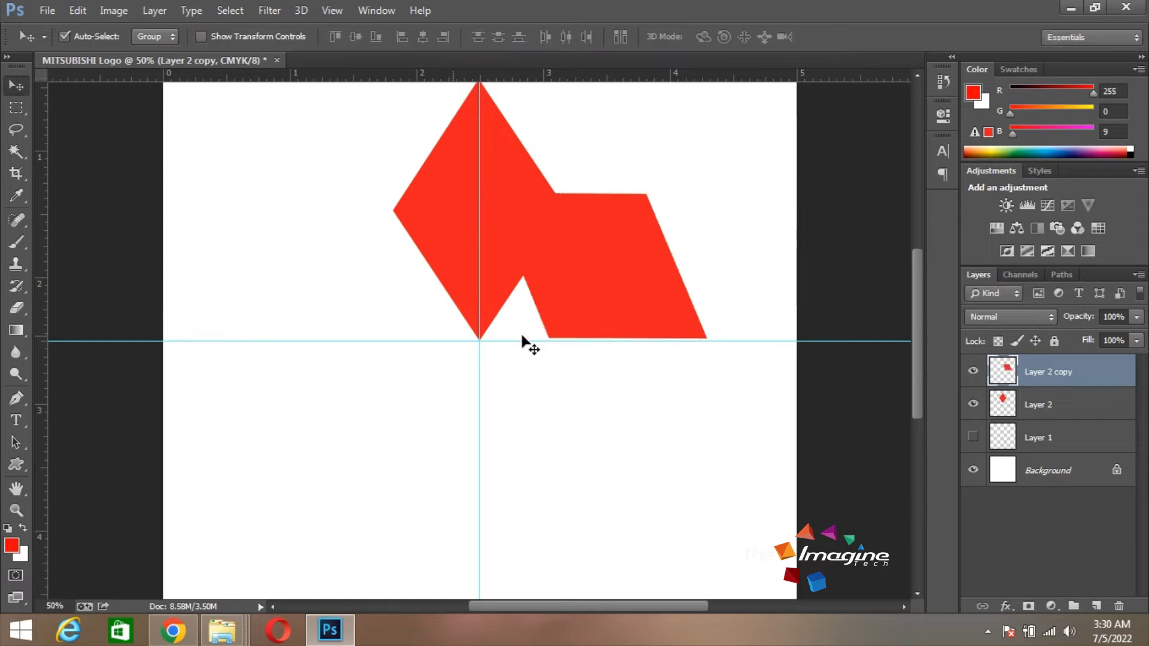
Move the rotated diamond below the horizontal guide with its corner at the guide intersection, and place a duplicate on the other side.
{"action": "left_click", "coordinate": [585, 329], "text": "alt"}
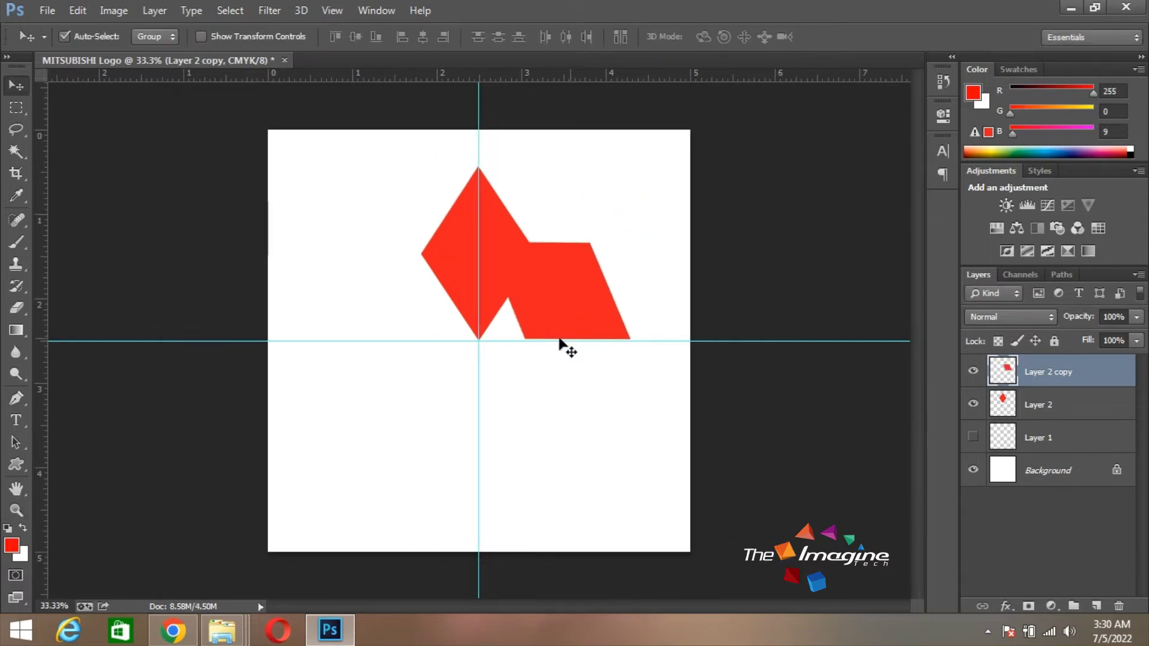
{"action": "left_click_drag", "start_coordinate": [585, 321], "coordinate": [566, 395]}
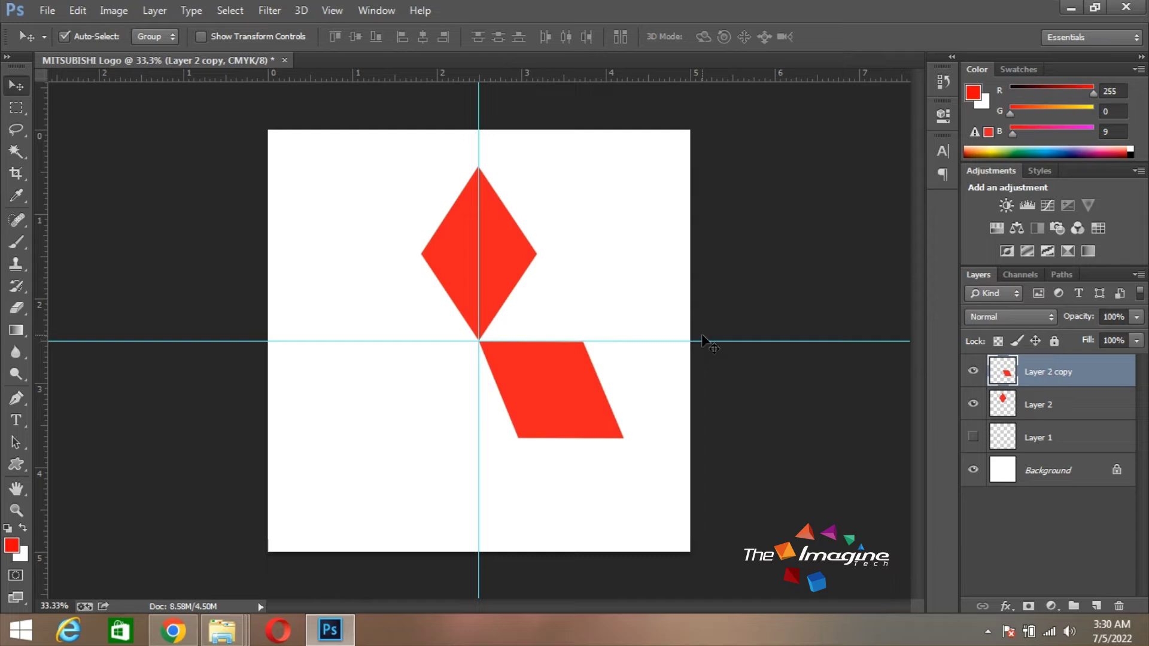
{"action": "key", "text": "ctrl+j"}
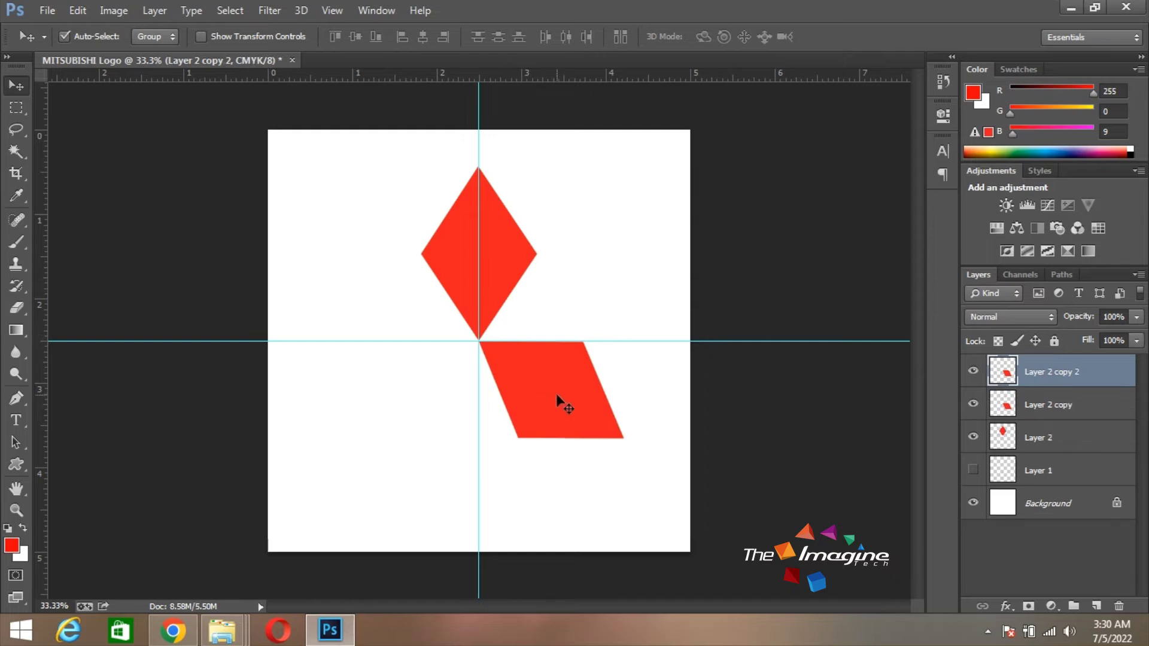
{"action": "left_click", "coordinate": [411, 408]}
{"action": "left_click", "coordinate": [559, 243]}
{"action": "left_click_drag", "start_coordinate": [558, 412], "coordinate": [448, 422]}
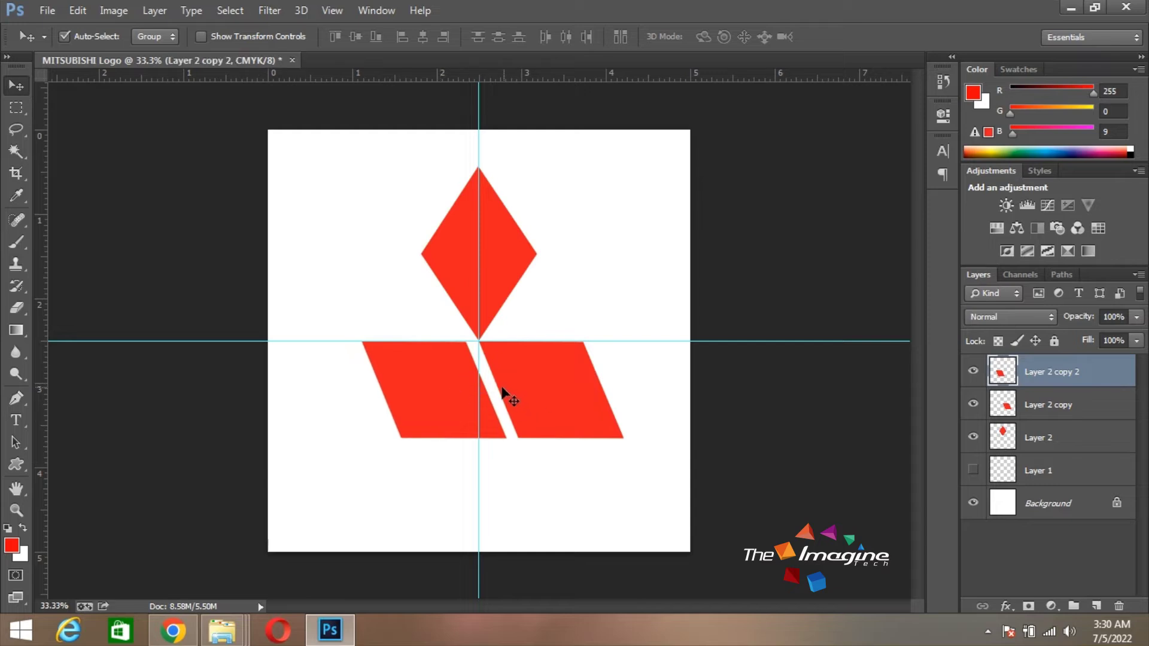
Flip the new diamond copy horizontally and shift it so its upper corner meets the guide intersection, mirroring the other lower diamond.
{"action": "key", "text": "ctrl+t"}
{"action": "right_click", "coordinate": [421, 389]}
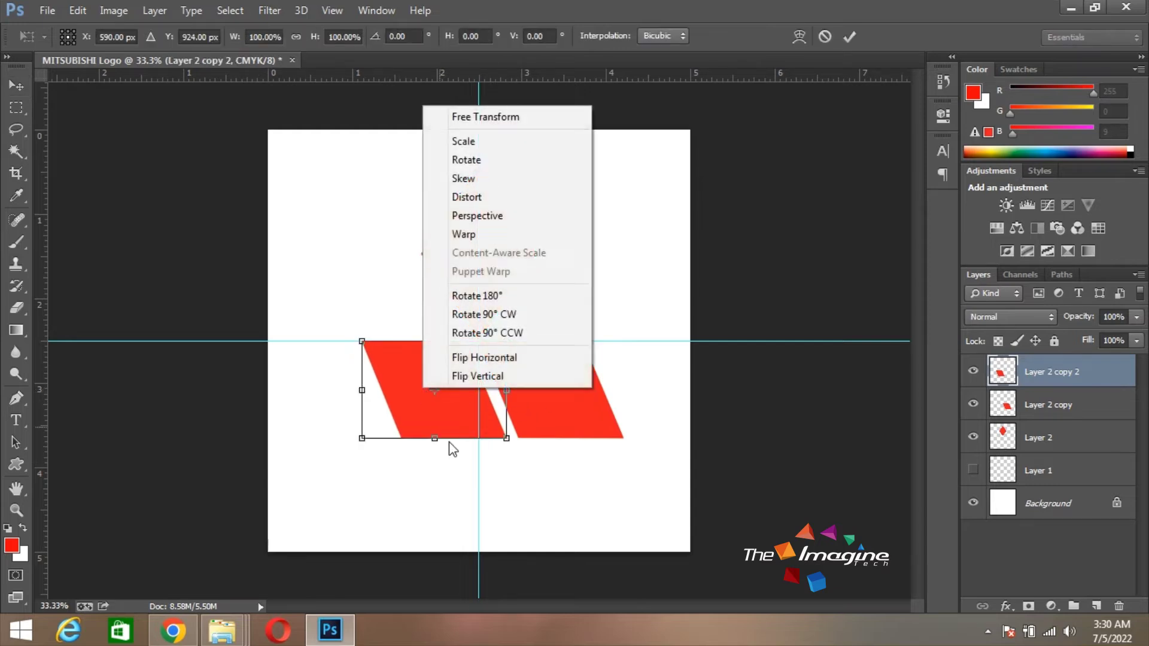
{"action": "left_click", "coordinate": [473, 357]}
{"action": "mouse_move", "coordinate": [461, 383]}
{"action": "left_mouse_down"}
{"action": "mouse_move", "coordinate": [410, 379]}
{"action": "mouse_move", "coordinate": [446, 377]}
{"action": "left_mouse_up"}
{"action": "key", "text": "Return"}
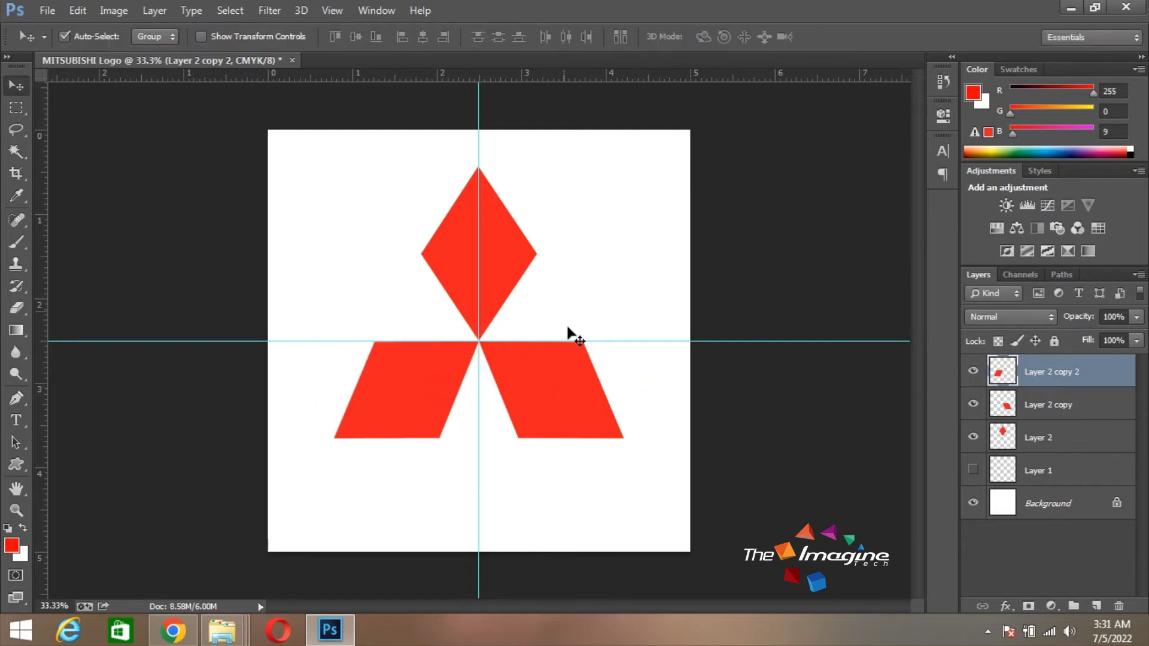
Hide the guides and move all three diamonds together up by about 0.2 inches.
{"action": "key", "text": "ctrl+semicolon"}
{"action": "key", "text": "ctrl+semicolon"}
{"action": "key", "text": "ctrl+semicolon"}
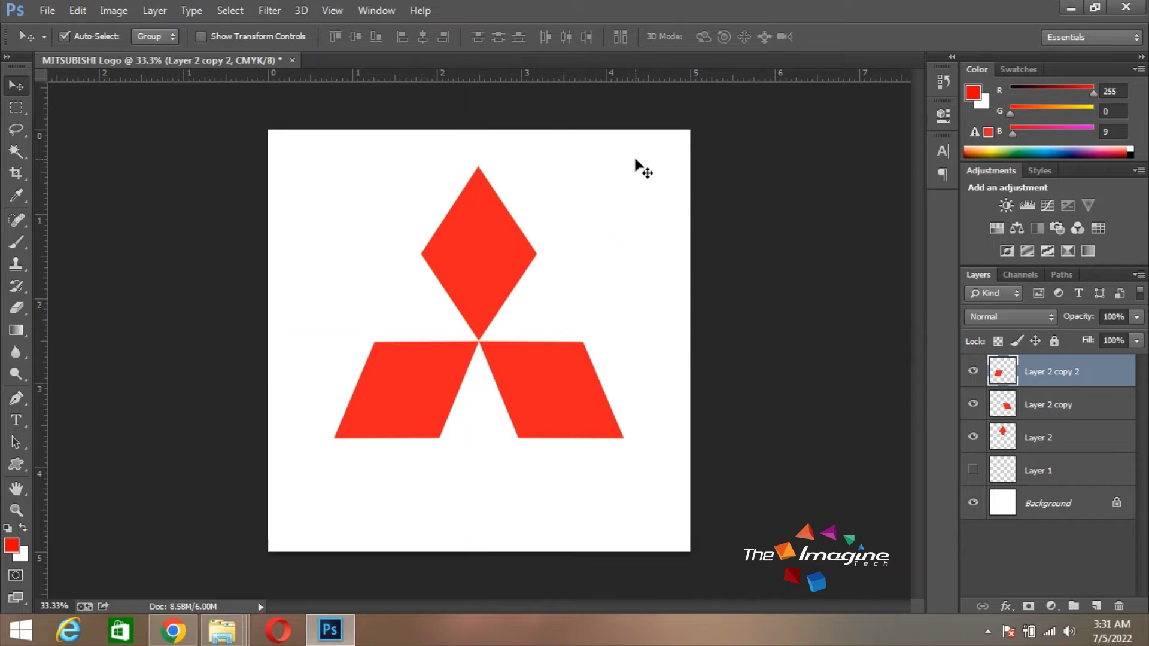
{"action": "left_click_drag", "start_coordinate": [638, 162], "coordinate": [388, 457]}
{"action": "left_click_drag", "start_coordinate": [595, 403], "coordinate": [595, 387]}
{"action": "left_click", "coordinate": [626, 269]}
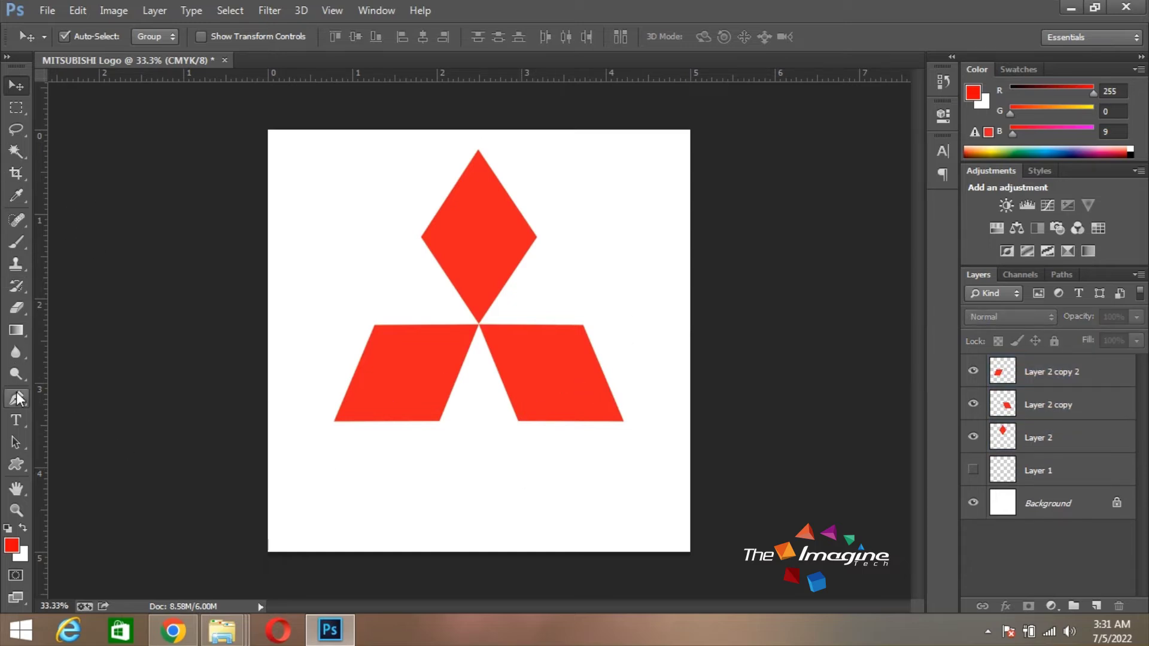
Add the two-line red text "MITSUBISHI" / "MOTORS" in Arial Bold 12 pt below the diamonds.
{"action": "left_click", "coordinate": [16, 422]}
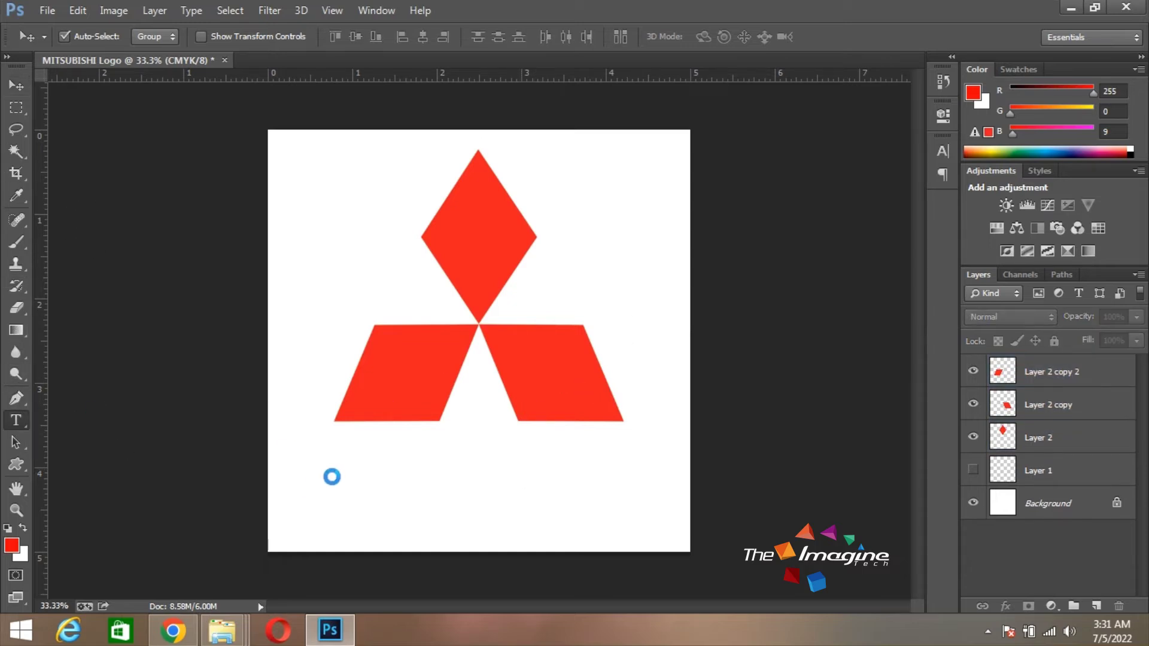
{"action": "left_click", "coordinate": [514, 473]}
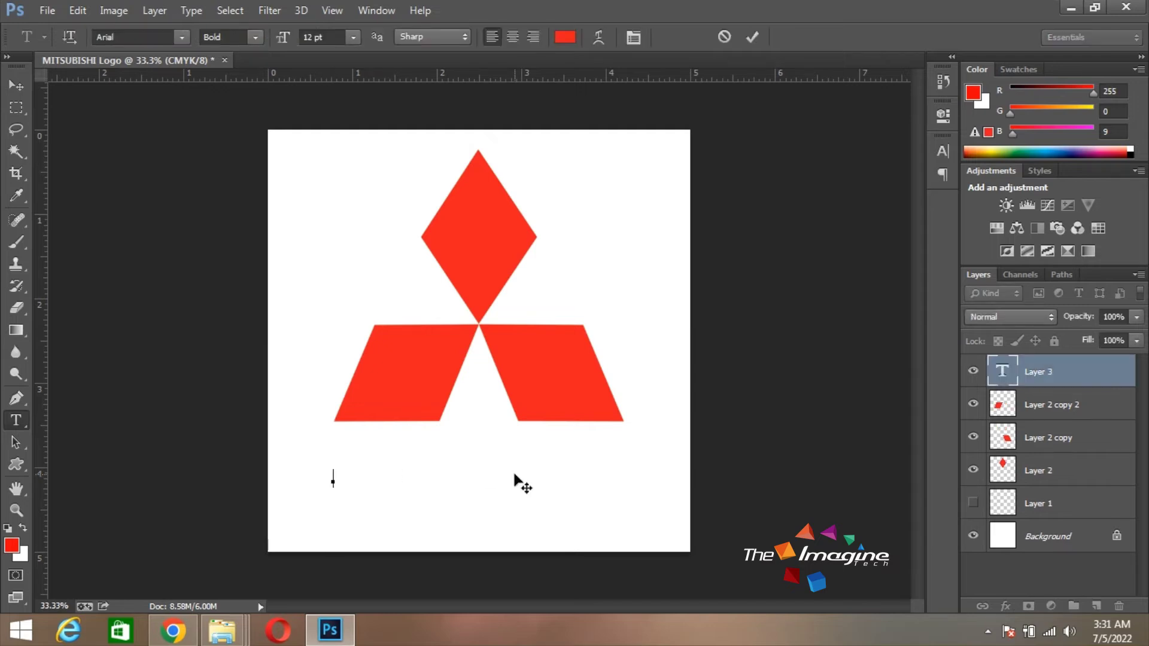
{"action": "type", "text": "MITSUBI"}
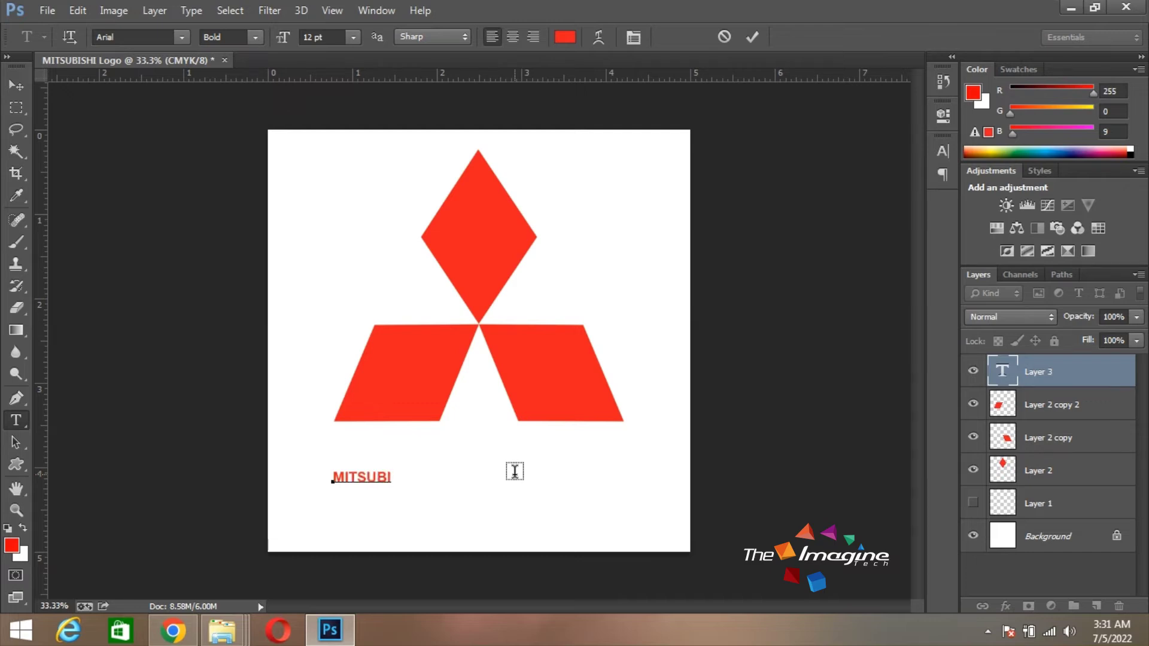
{"action": "type", "text": "SHI"}
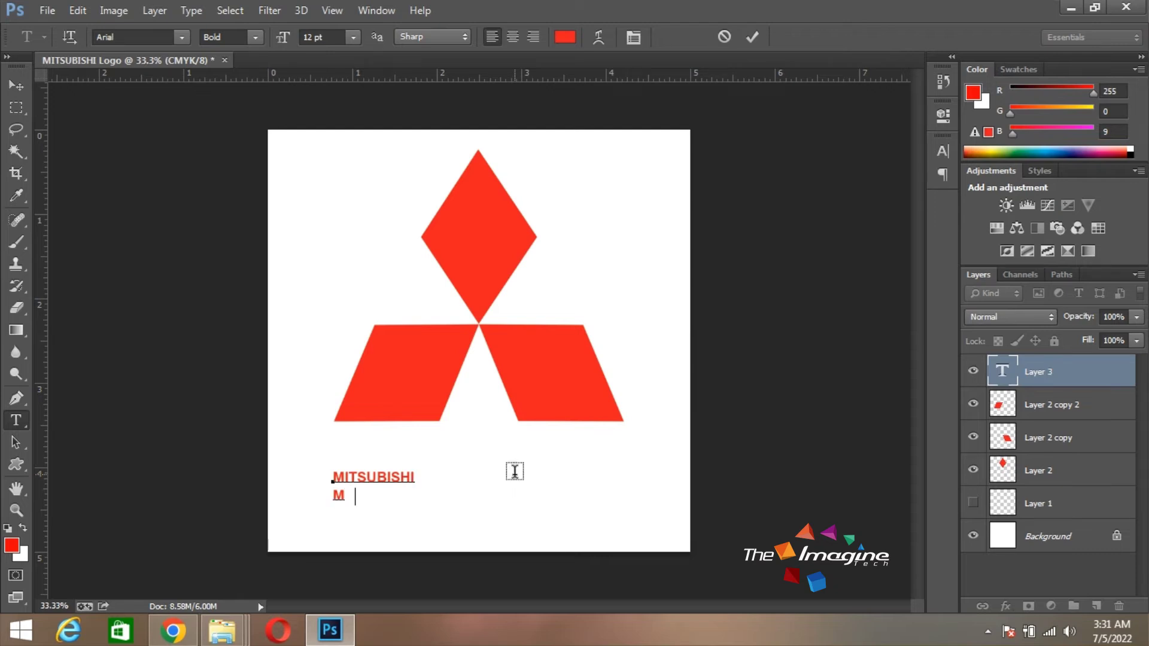
{"action": "type", "text": "S"}
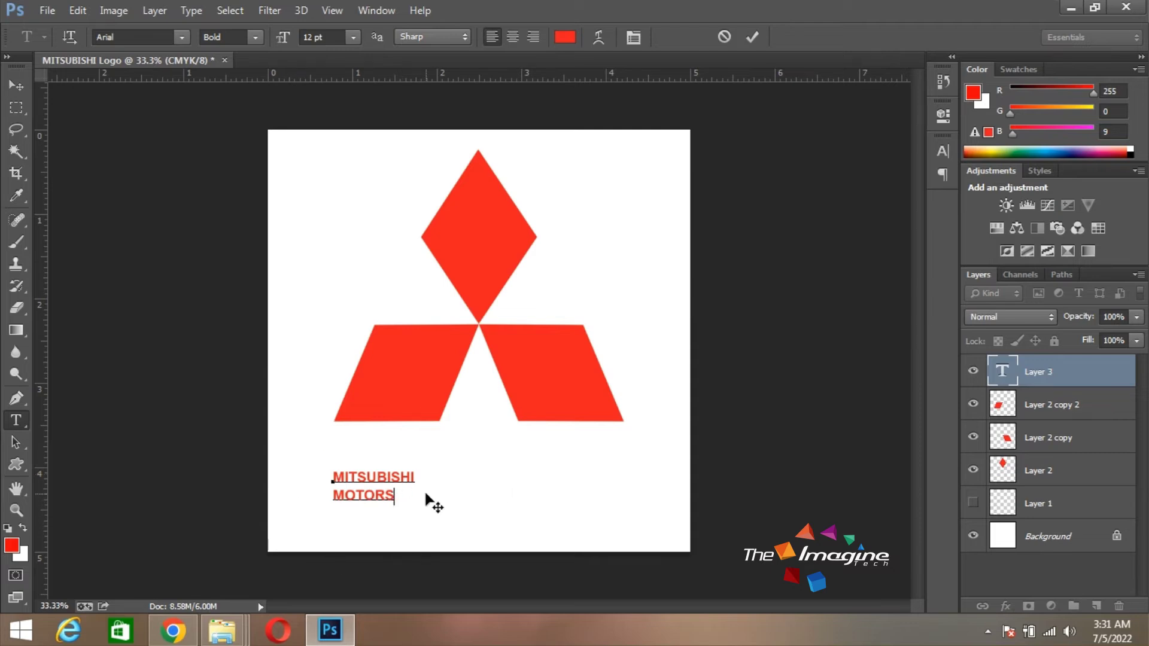
Try to scale the MITSUBISHI MOTORS text, and delete the stray empty text layer.
{"action": "key", "text": "ctrl"}
{"action": "key", "text": "ctrl+a"}
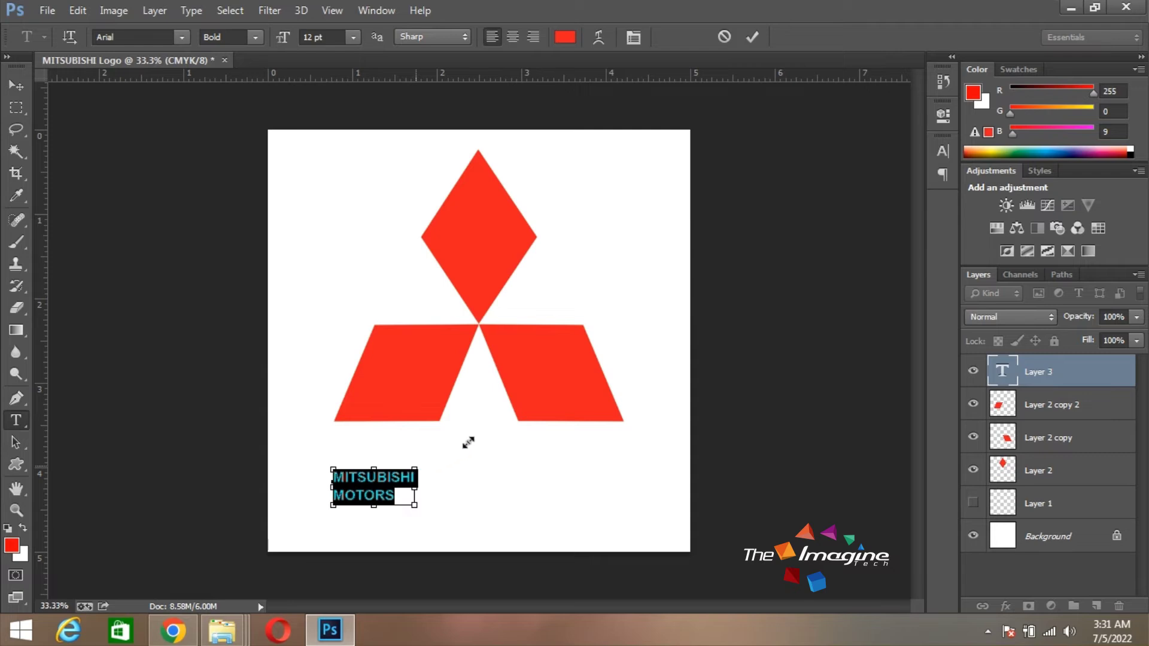
{"action": "left_click_drag", "start_coordinate": [468, 442], "coordinate": [419, 476]}
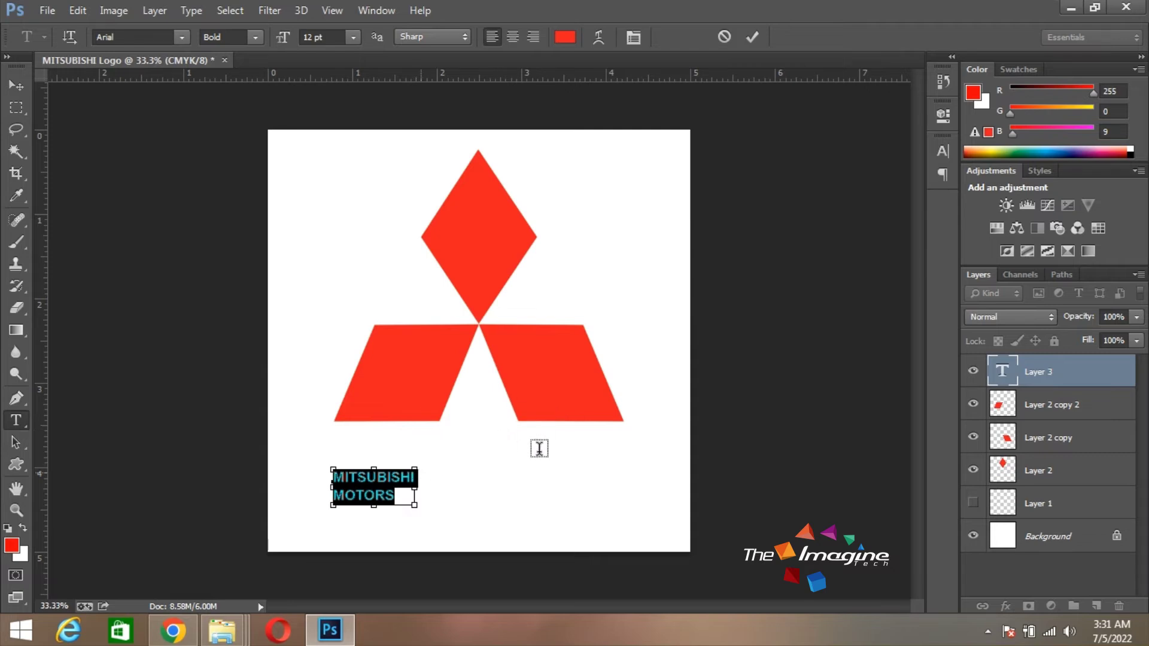
{"action": "left_click", "coordinate": [539, 448]}
{"action": "left_click", "coordinate": [419, 470]}
{"action": "left_click", "coordinate": [16, 86]}
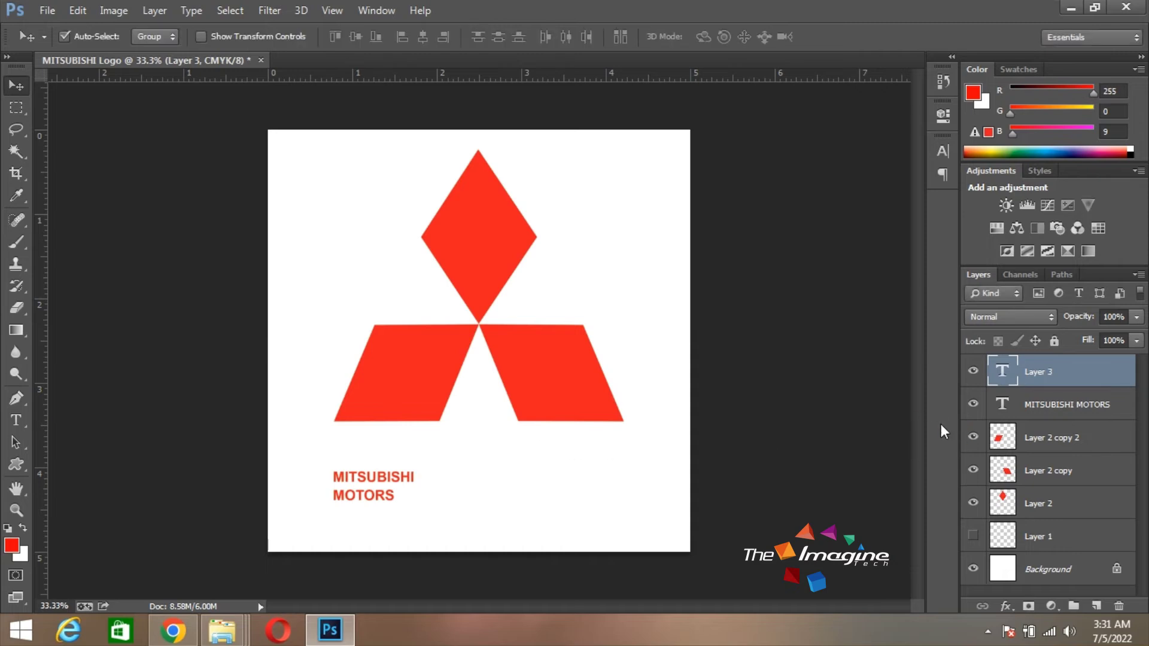
{"action": "key", "text": "Delete"}
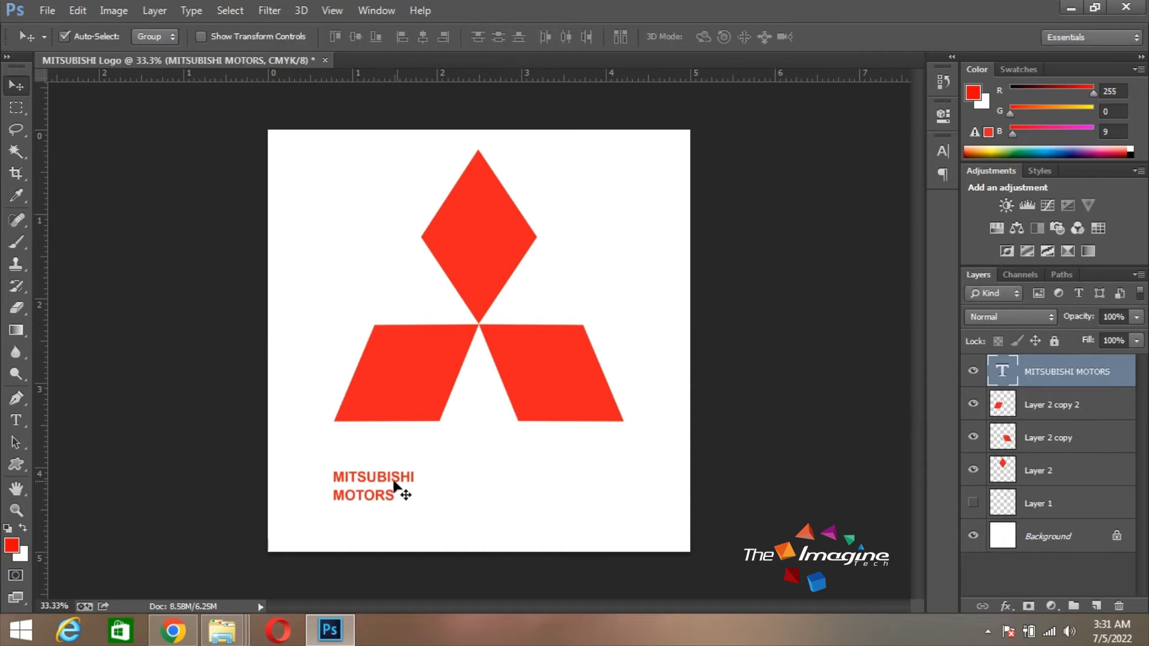
Enlarge the whole MITSUBISHI MOTORS text to about 27.85 pt.
{"action": "key", "text": "t"}
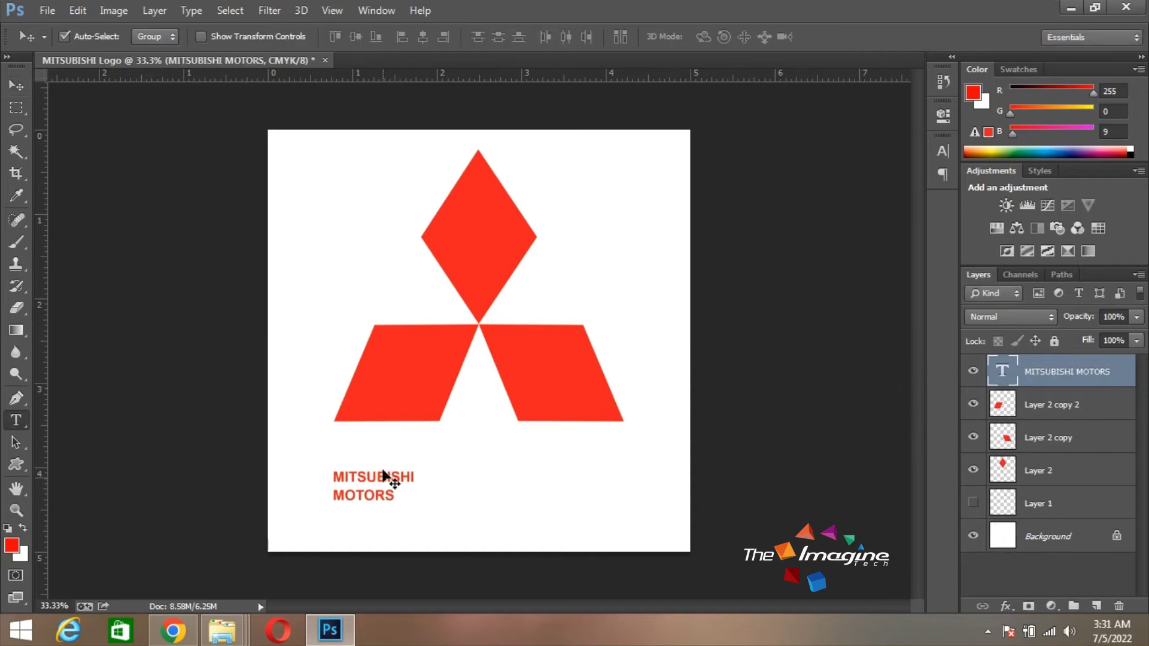
{"action": "left_click", "coordinate": [380, 482]}
{"action": "key", "text": "ctrl+a"}
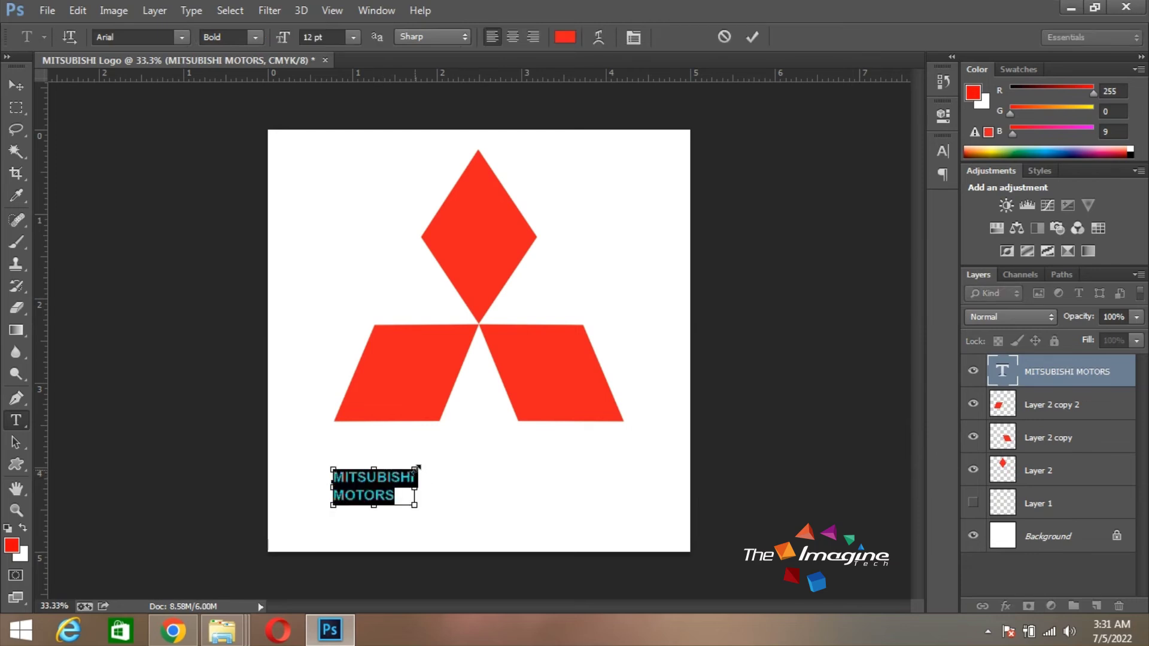
{"action": "left_click_drag", "start_coordinate": [415, 470], "coordinate": [521, 415]}
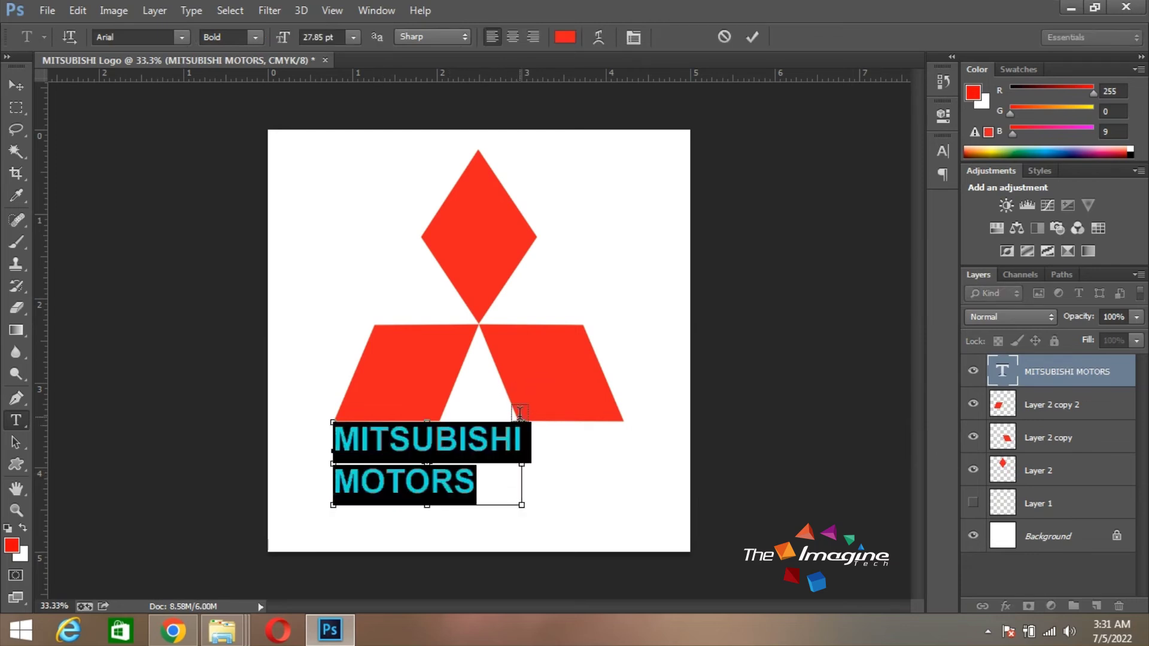
Centre-align the two text lines and move them beneath the lower diamonds.
{"action": "left_click", "coordinate": [516, 38]}
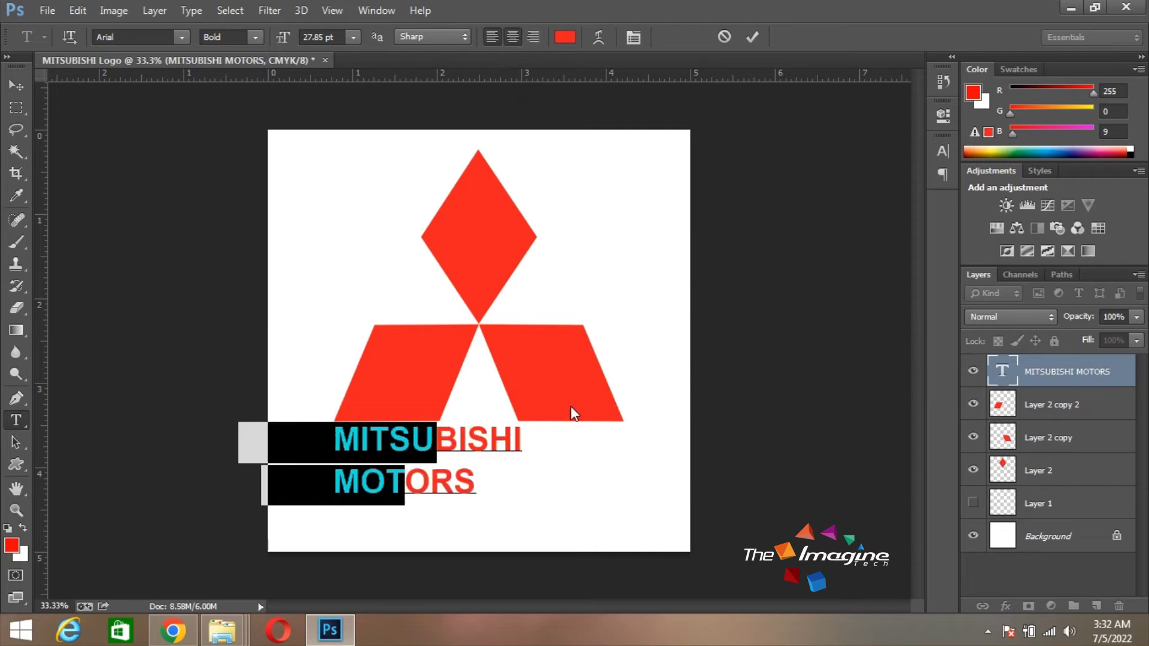
{"action": "left_click_drag", "start_coordinate": [431, 389], "coordinate": [555, 404]}
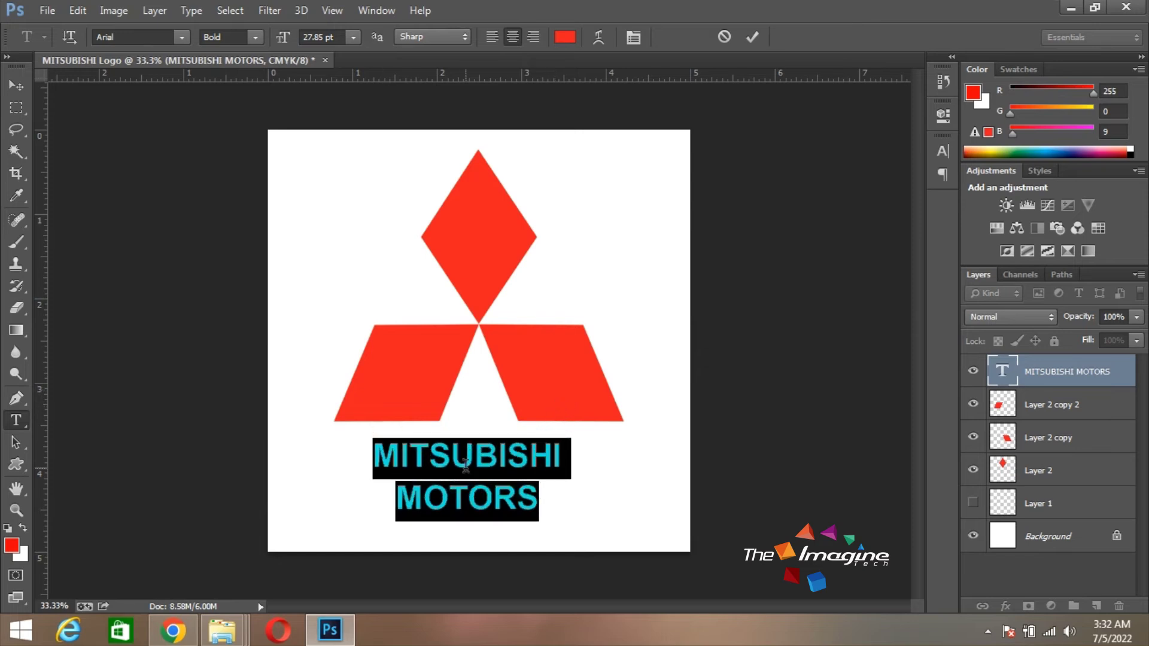
Set the leading of the two-line text to 28 pt.
{"action": "left_click", "coordinate": [629, 42]}
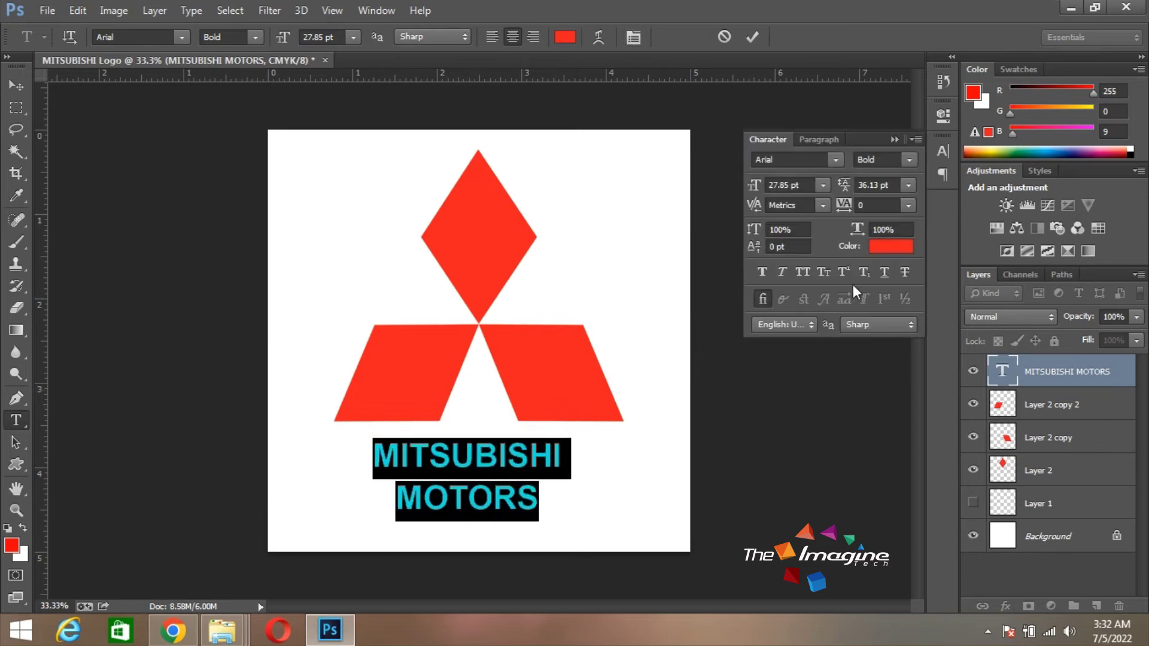
{"action": "left_click", "coordinate": [883, 206]}
{"action": "left_click", "coordinate": [907, 191]}
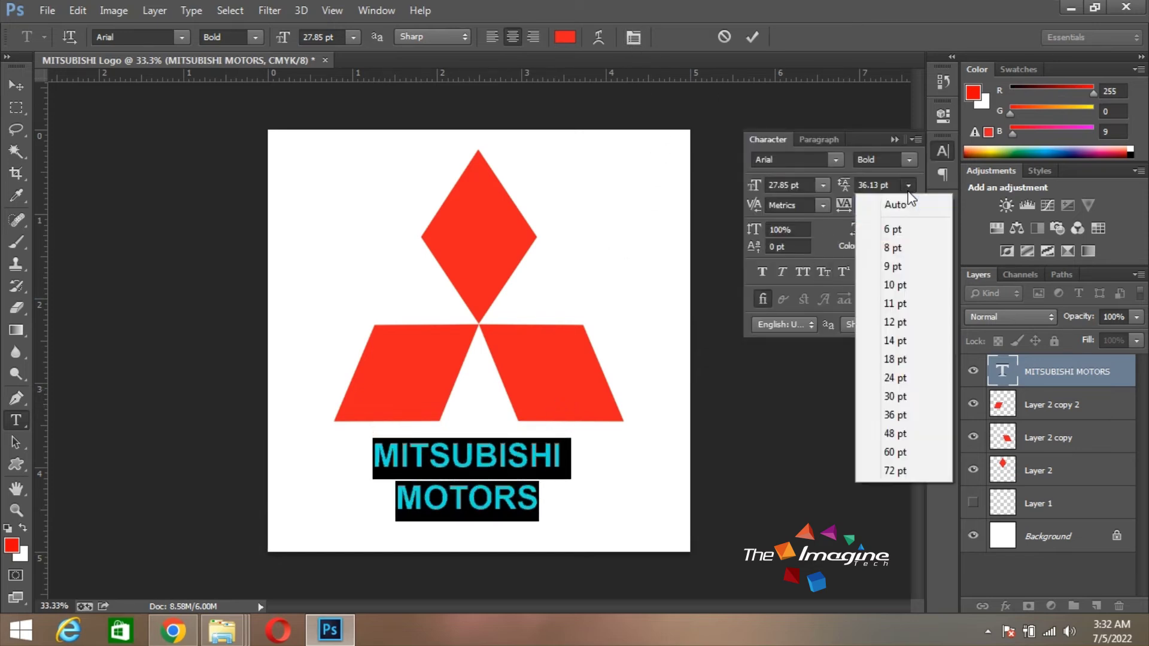
{"action": "left_click", "coordinate": [903, 210]}
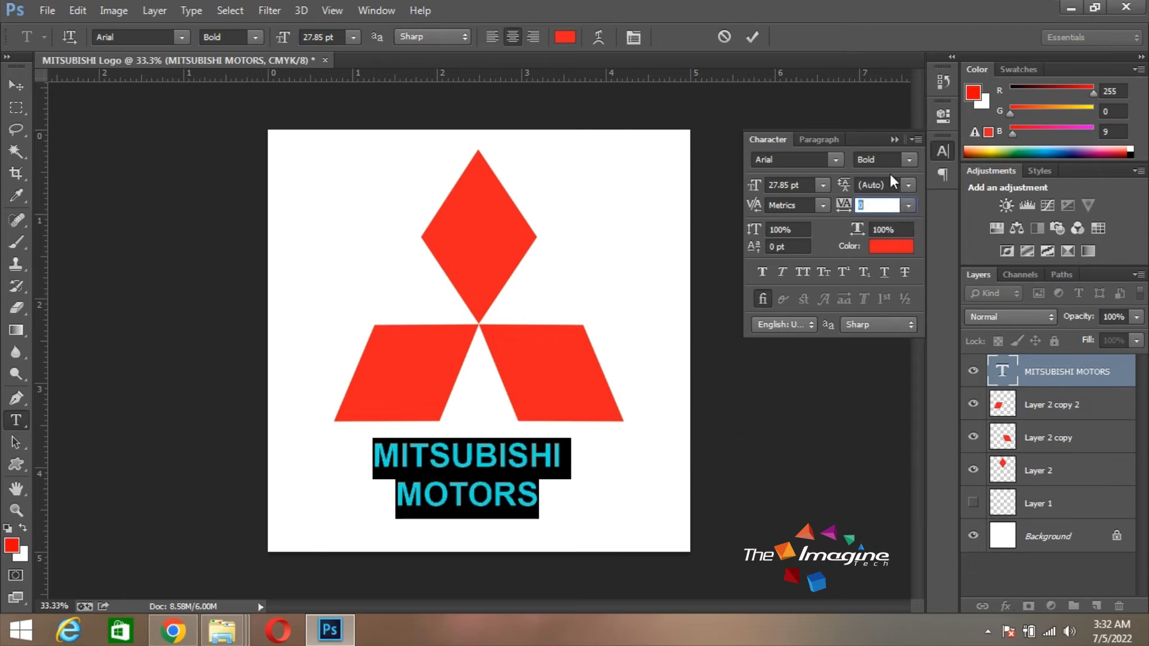
{"action": "left_click", "coordinate": [907, 186]}
{"action": "left_click", "coordinate": [895, 378]}
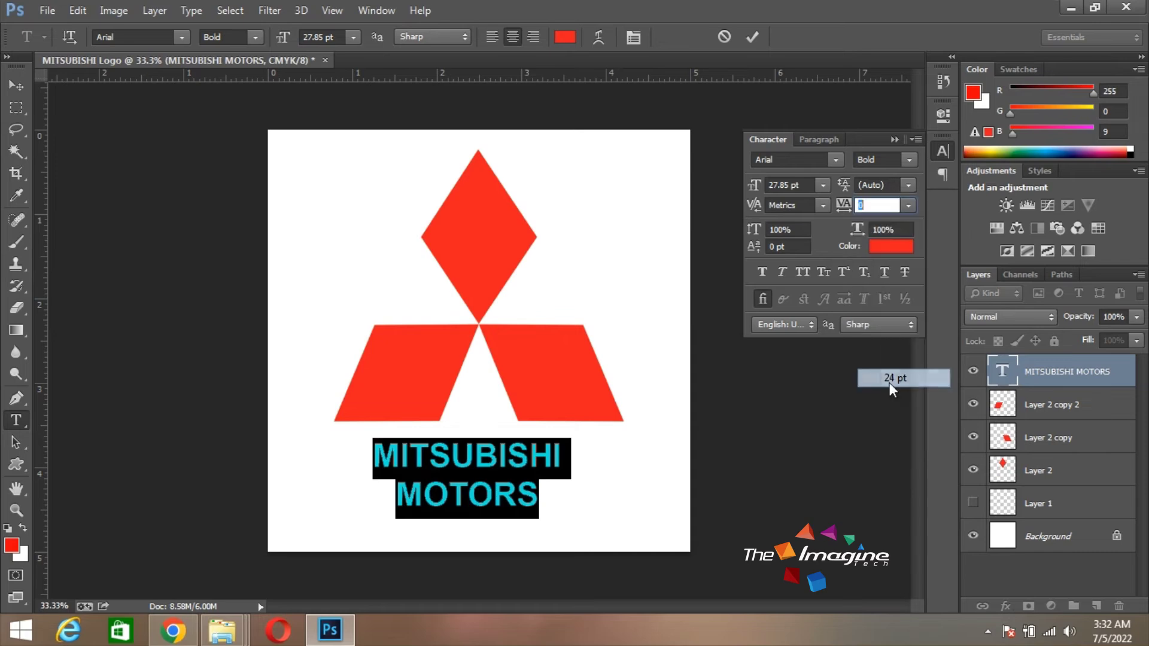
{"action": "key", "text": "Up"}
{"action": "key", "text": "Up"}
{"action": "key", "text": "Up"}
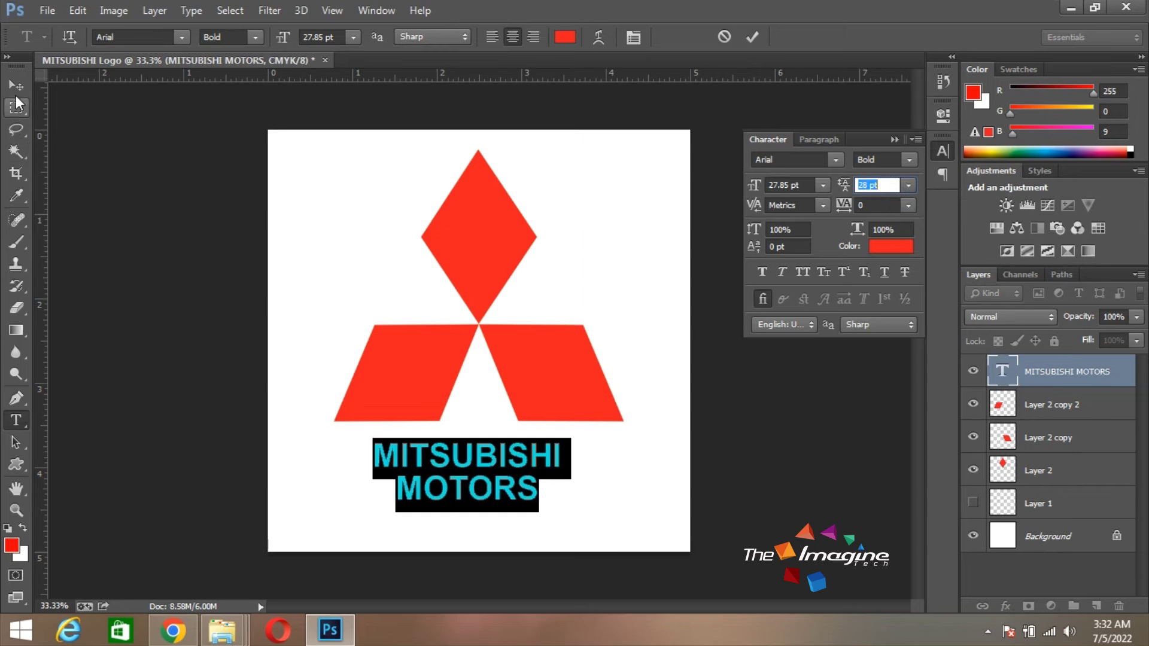
{"action": "left_click", "coordinate": [17, 86]}
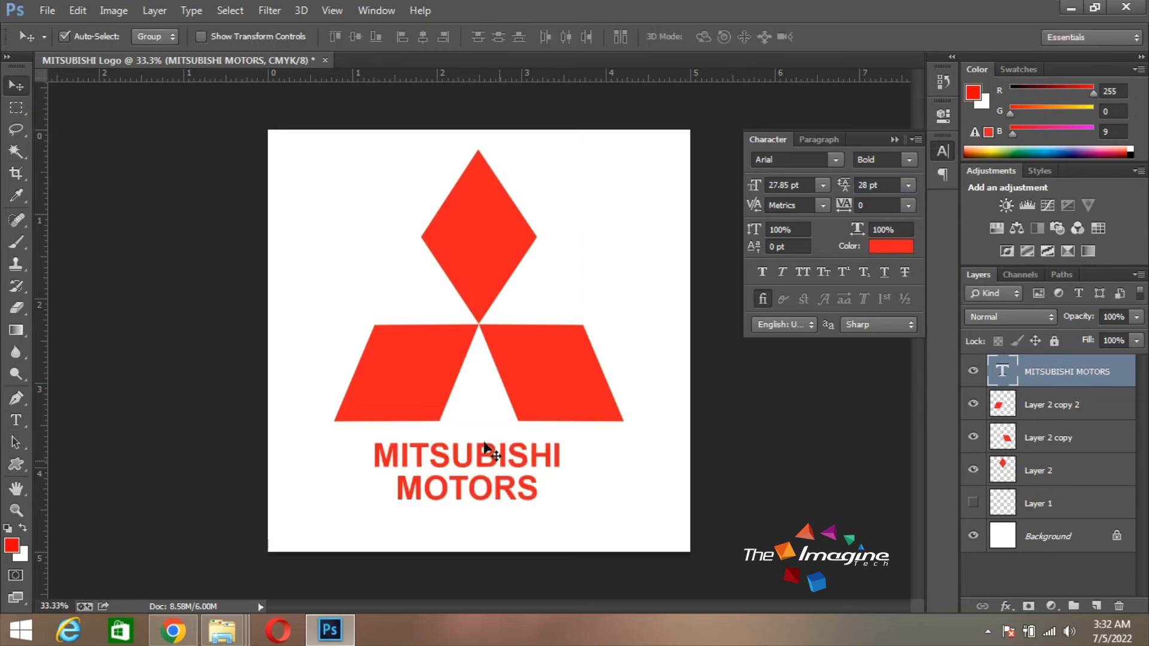
Set the foreground colour to black and fill the MITSUBISHI MOTORS text with it.
{"action": "left_click", "coordinate": [12, 549]}
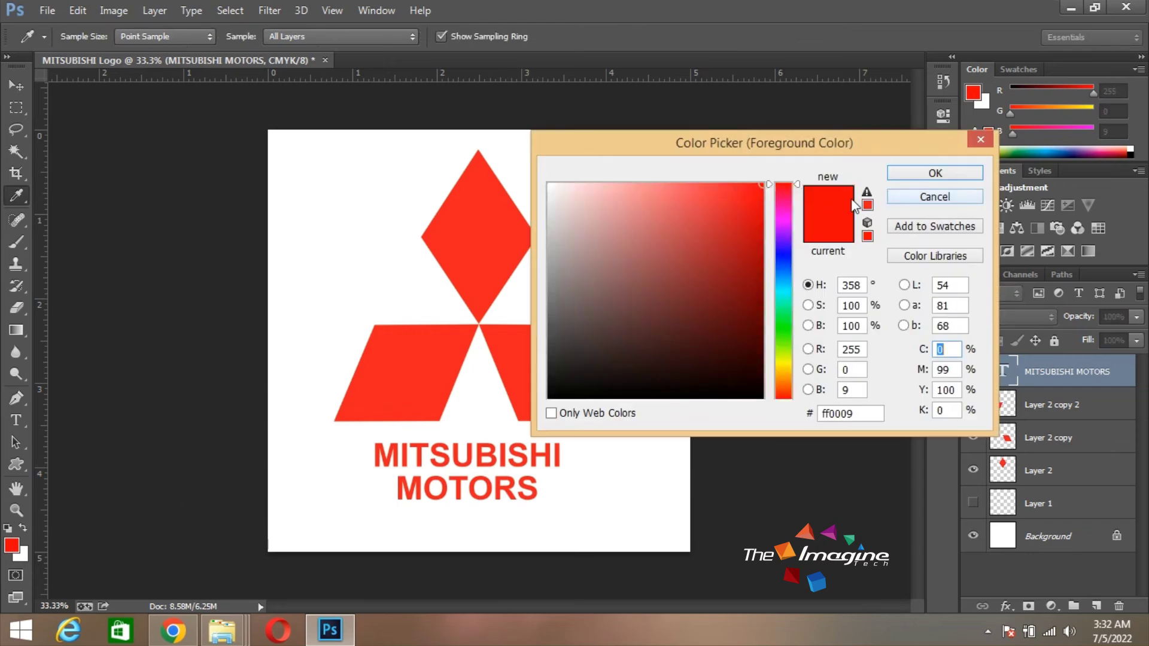
{"action": "left_click_drag", "start_coordinate": [755, 367], "coordinate": [760, 399]}
{"action": "left_click", "coordinate": [925, 176]}
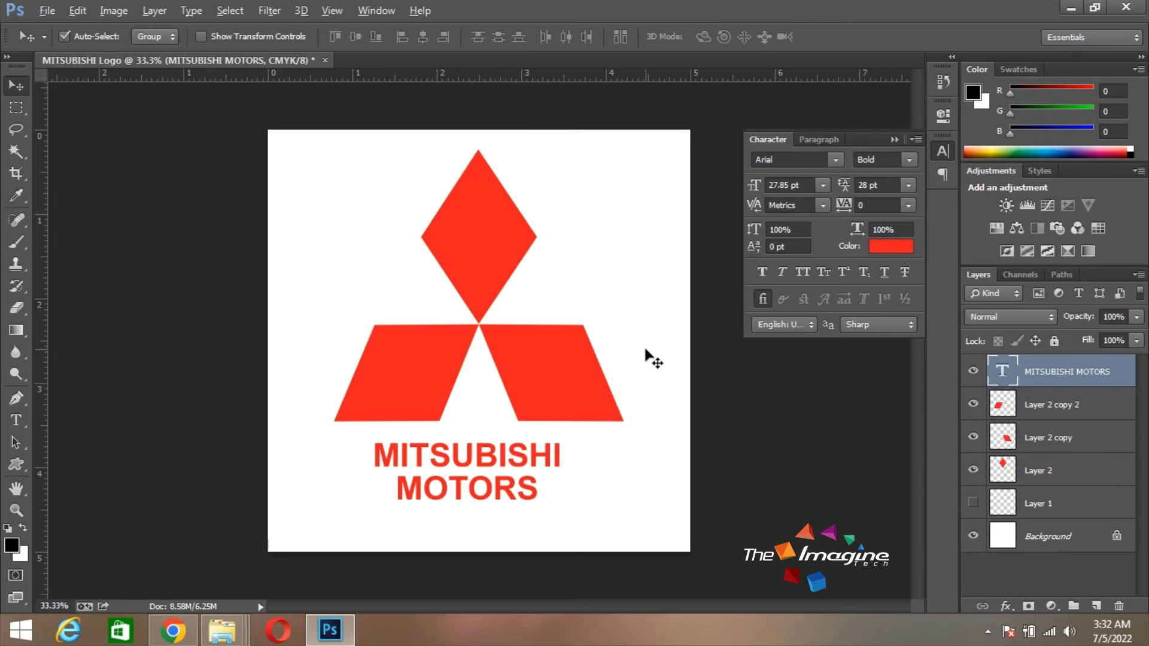
{"action": "key", "text": "alt+BackSpace"}
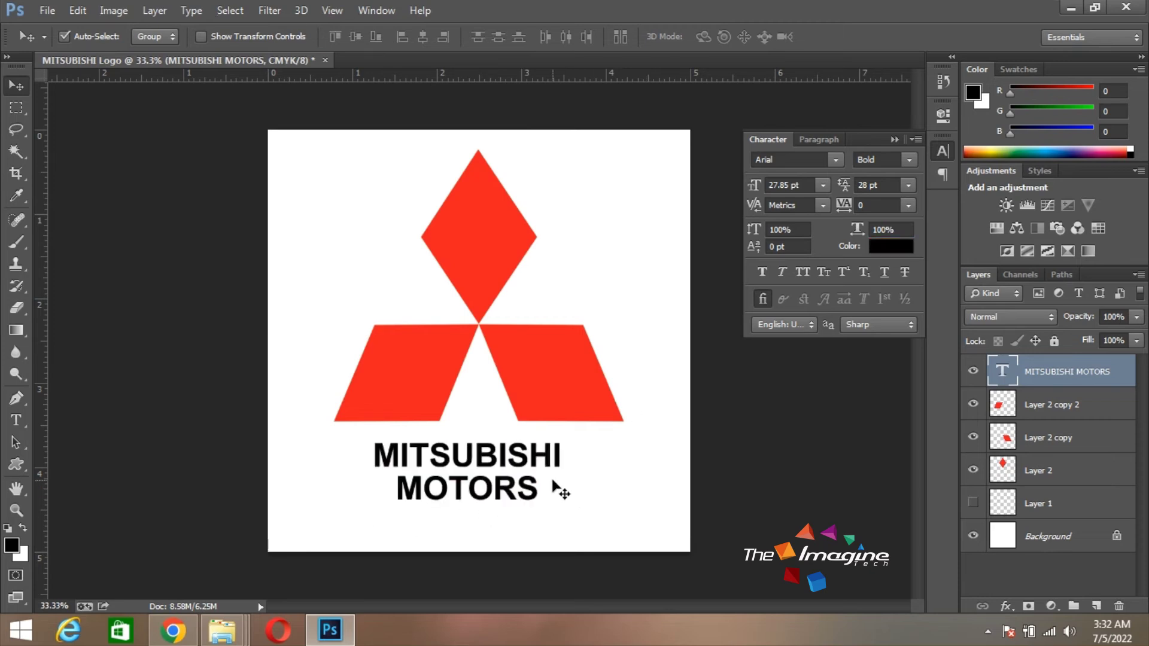
Scale the text up to about 43.47 pt so that MITSUBISHI spans the full width of the lower diamonds.
{"action": "key", "text": "ctrl+t"}
{"action": "left_click_drag", "start_coordinate": [565, 507], "coordinate": [627, 537]}
{"action": "key", "text": "Return"}
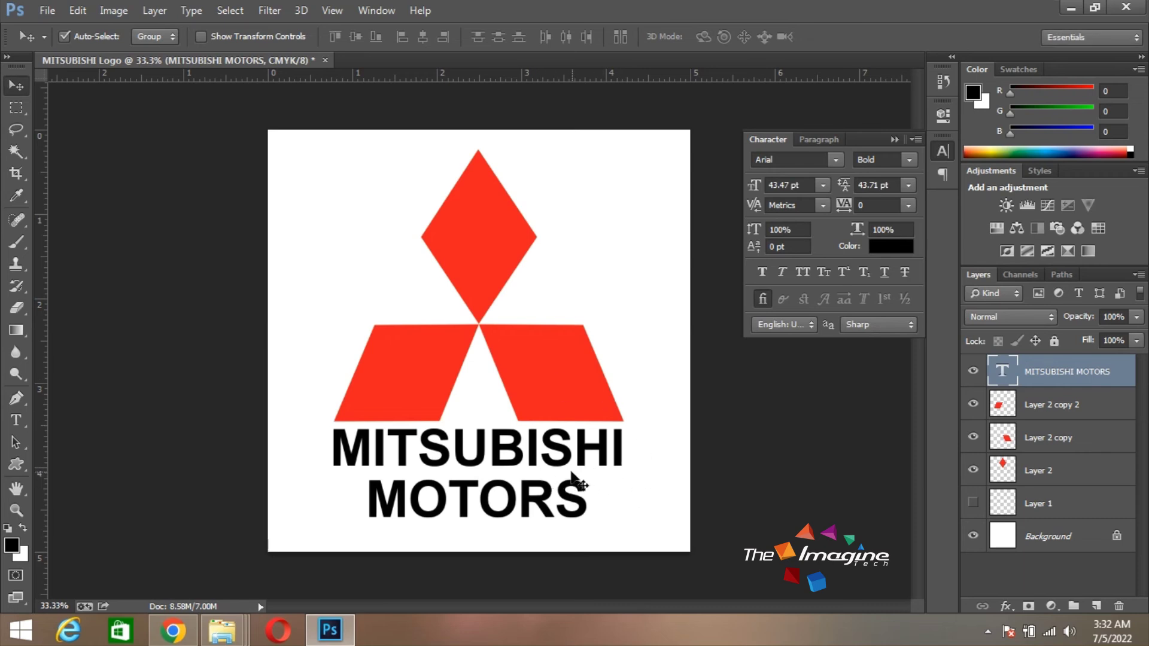
Reduce the leading of the two-line MITSUBISHI MOTORS text to 38.71 pt.
{"action": "key", "text": "t"}
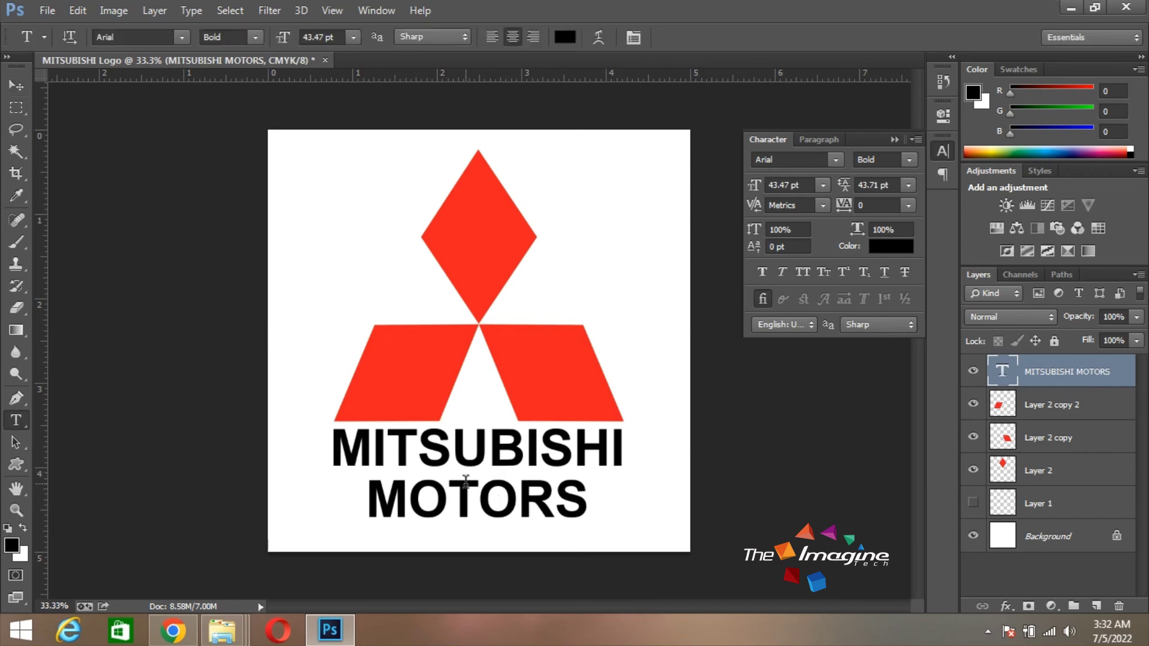
{"action": "left_click_drag", "start_coordinate": [586, 507], "coordinate": [328, 446]}
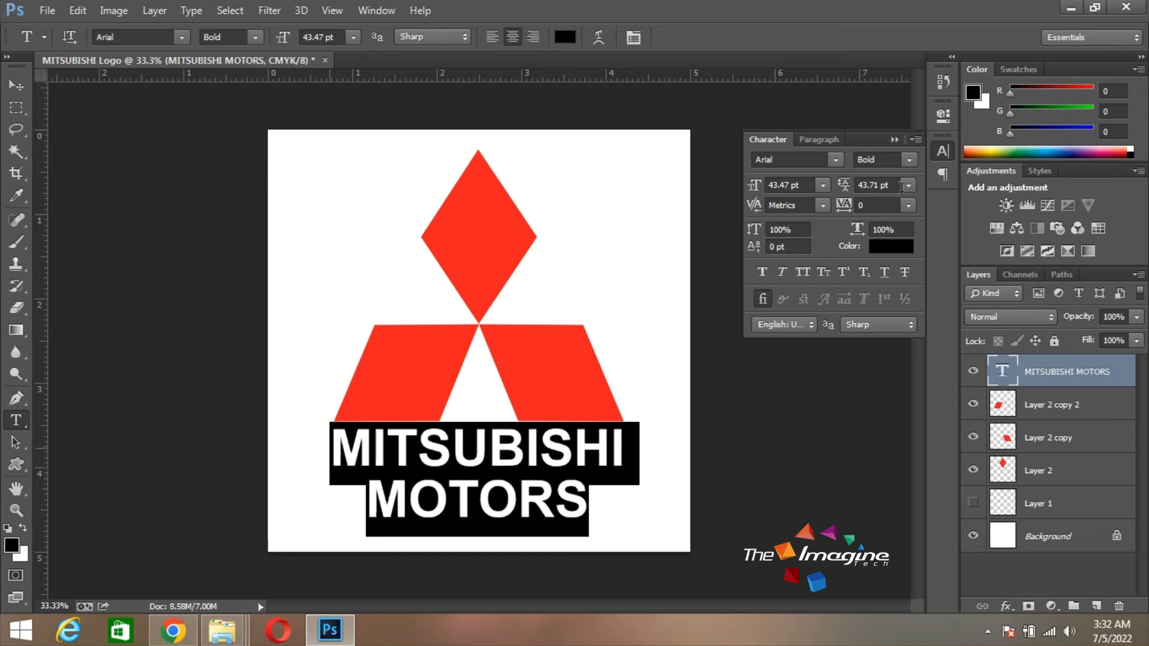
{"action": "left_click", "coordinate": [845, 189]}
{"action": "scroll", "coordinate": [875, 182], "scroll_direction": "down", "scroll_amount": 5}
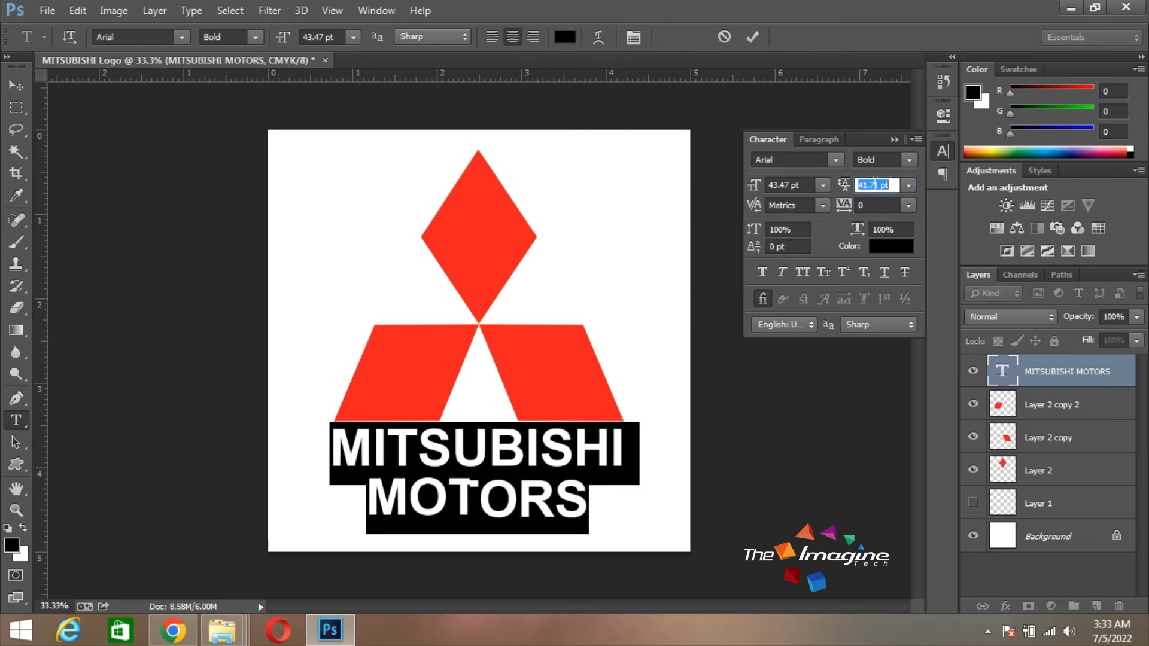
{"action": "double_click", "coordinate": [875, 185]}
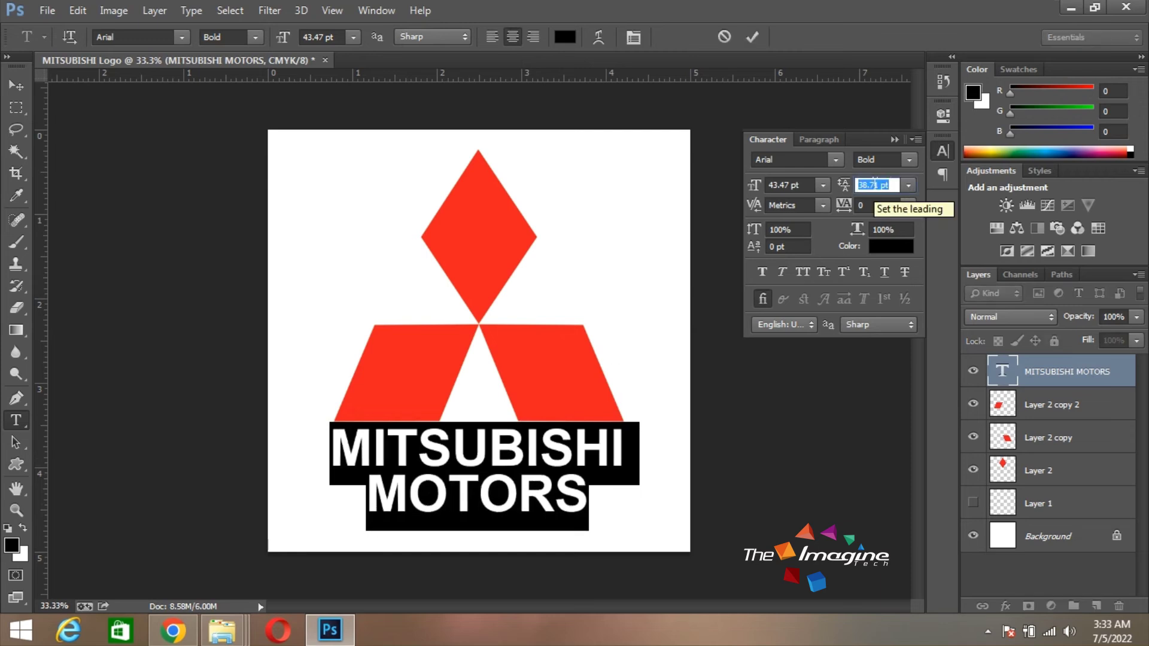
{"action": "left_click", "coordinate": [18, 86]}
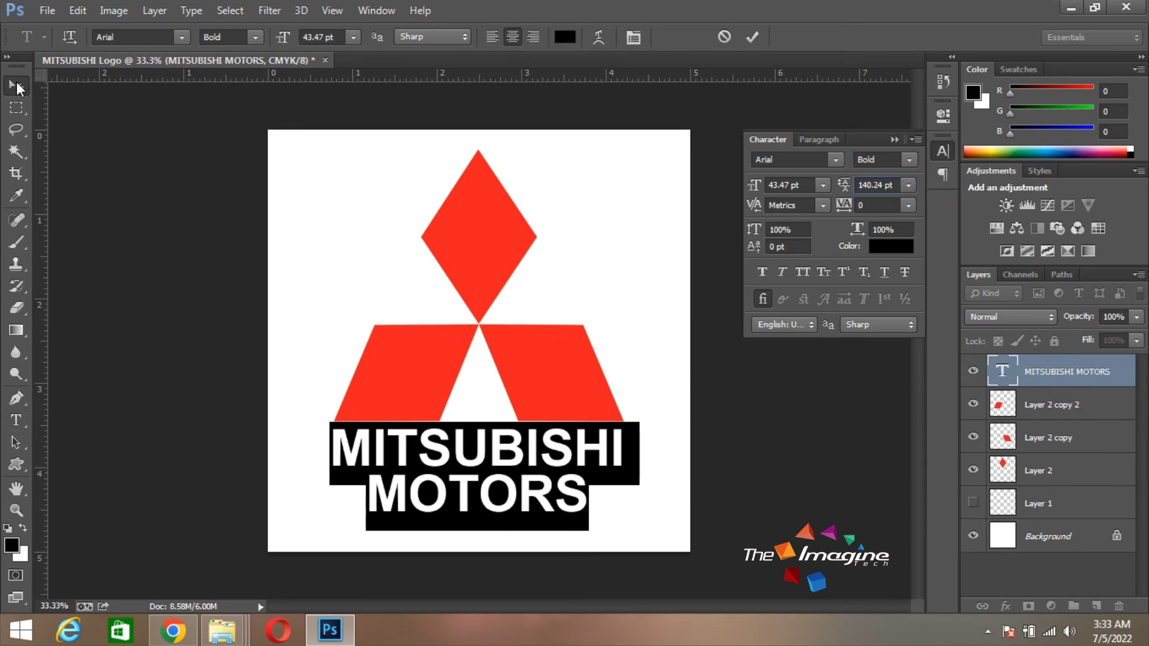
Nudge the text down slightly to leave a small gap beneath the lower diamonds, and collapse the character settings.
{"action": "key", "text": "Down"}
{"action": "key", "text": "Down"}
{"action": "key", "text": "Down"}
{"action": "key", "text": "Down"}
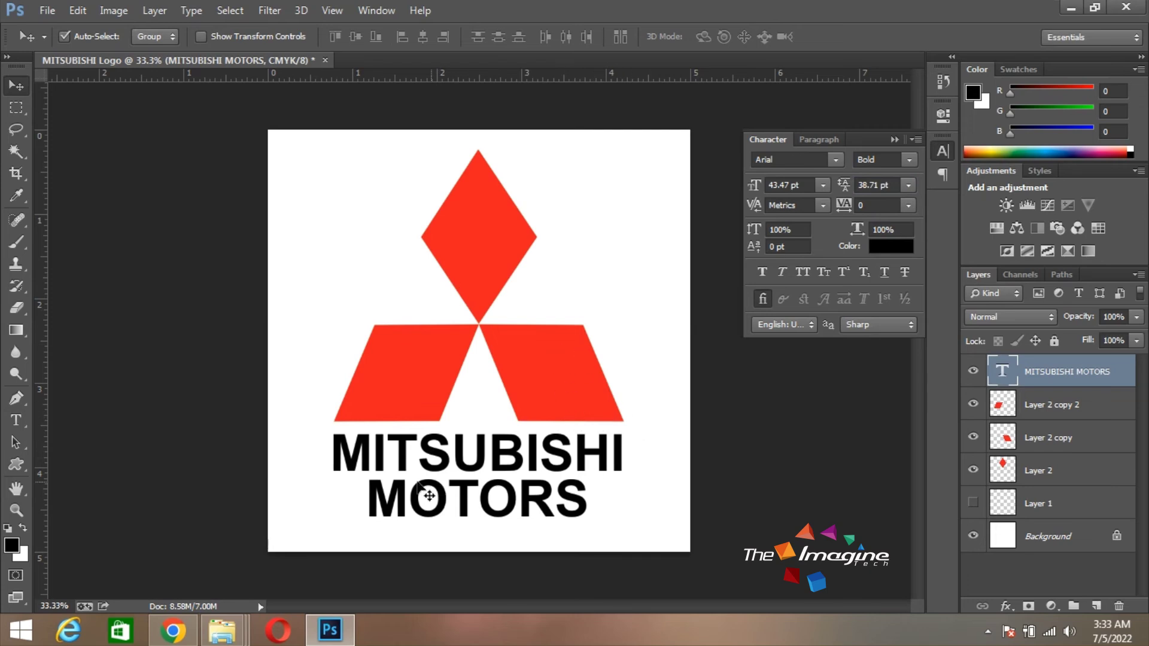
{"action": "left_click", "coordinate": [893, 140]}
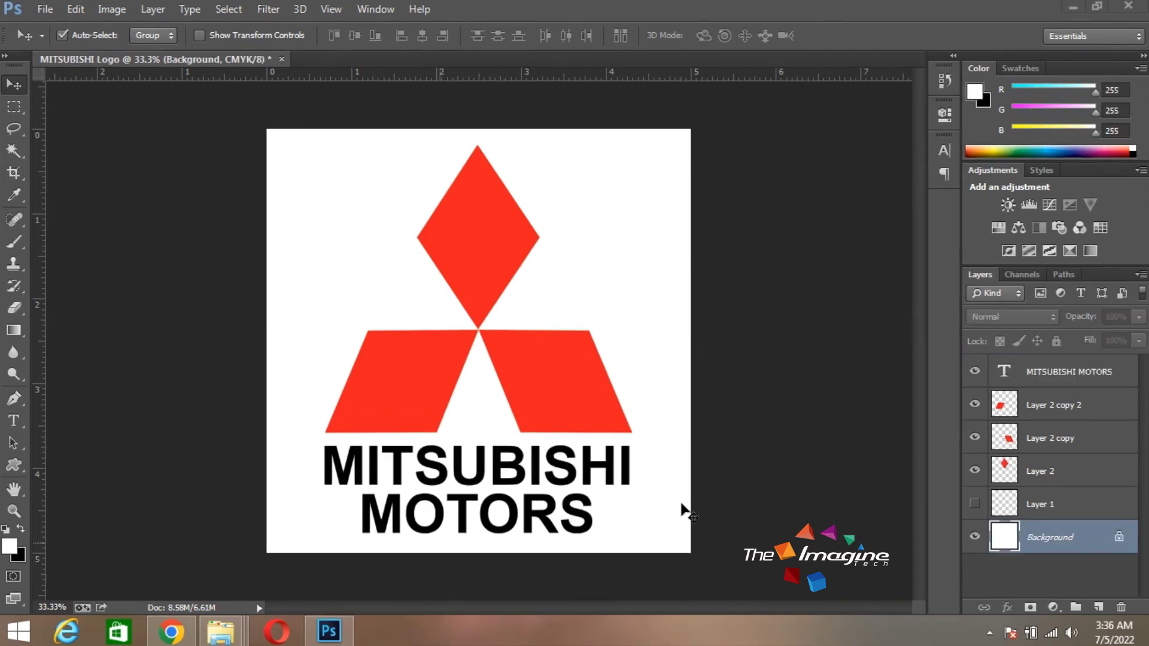
Extend the canvas width to 10 inches with the anchor at middle left, using the black background colour for the extension.
{"action": "left_click", "coordinate": [122, 17]}
{"action": "left_click", "coordinate": [136, 150]}
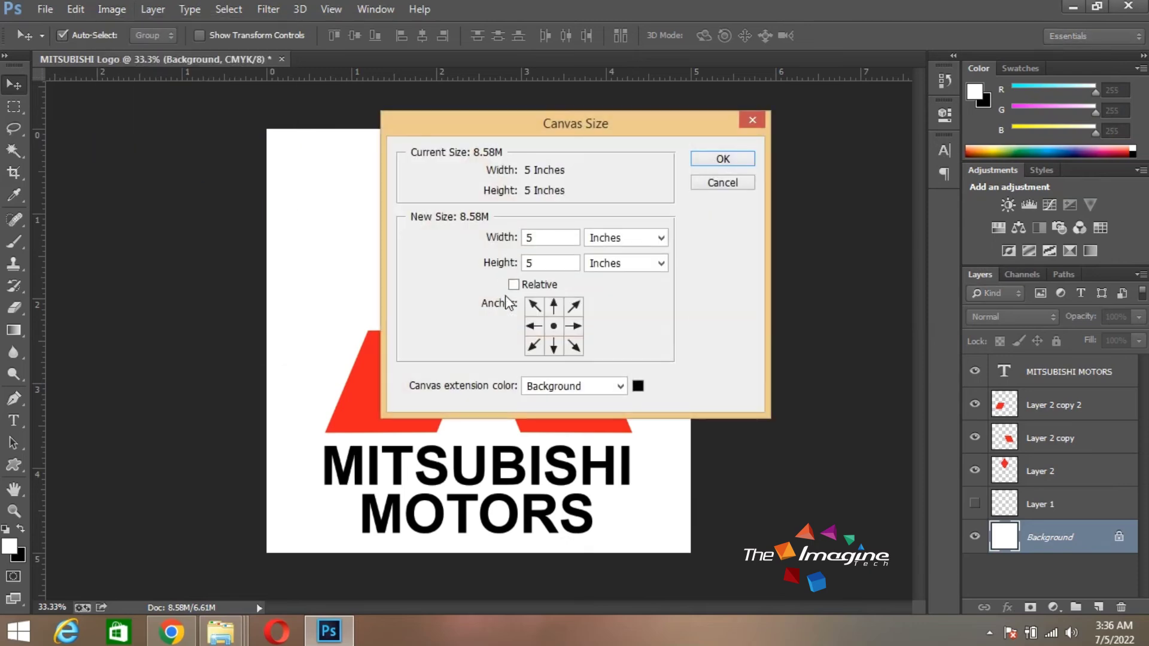
{"action": "left_click", "coordinate": [535, 326]}
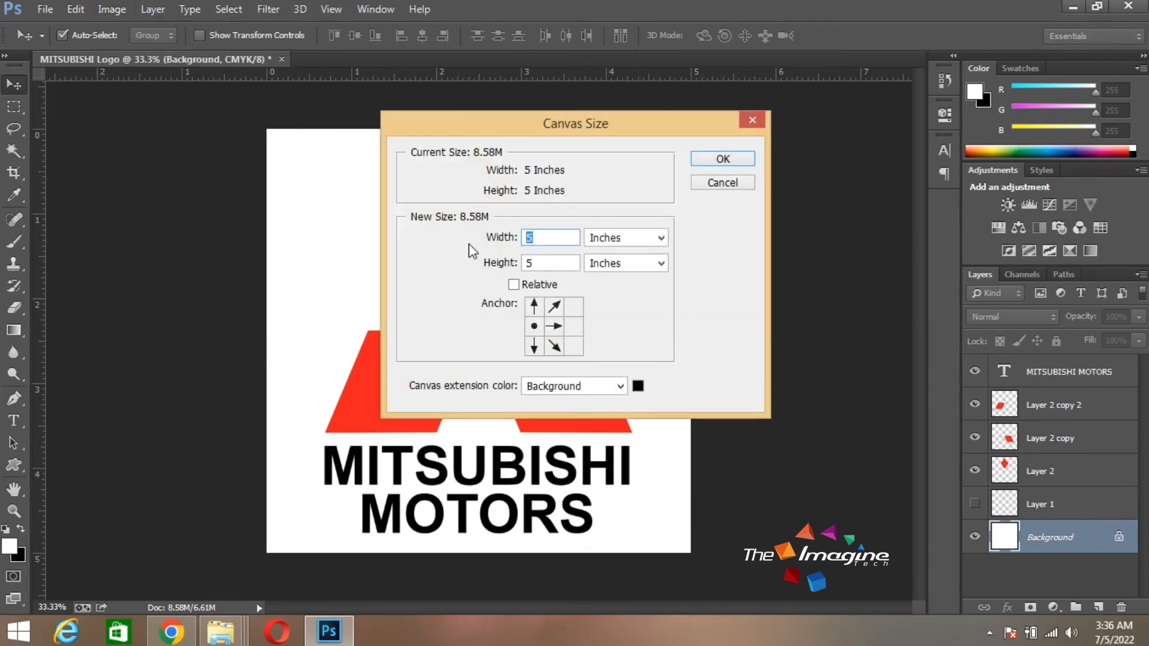
{"action": "type", "text": "10"}
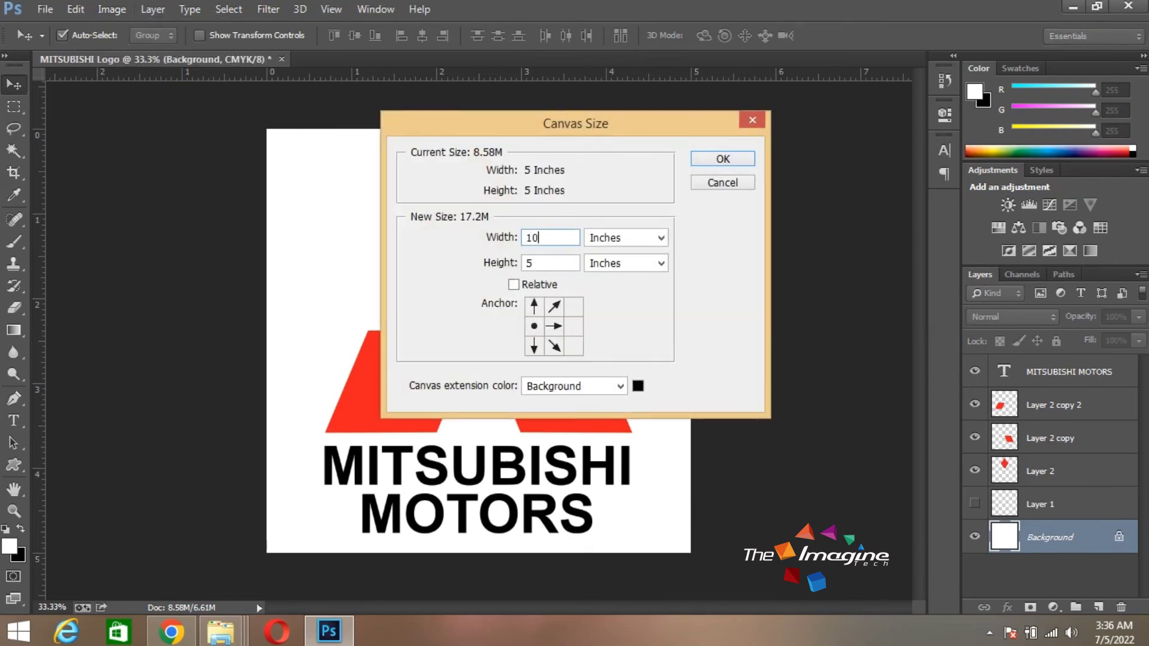
{"action": "left_click", "coordinate": [736, 163]}
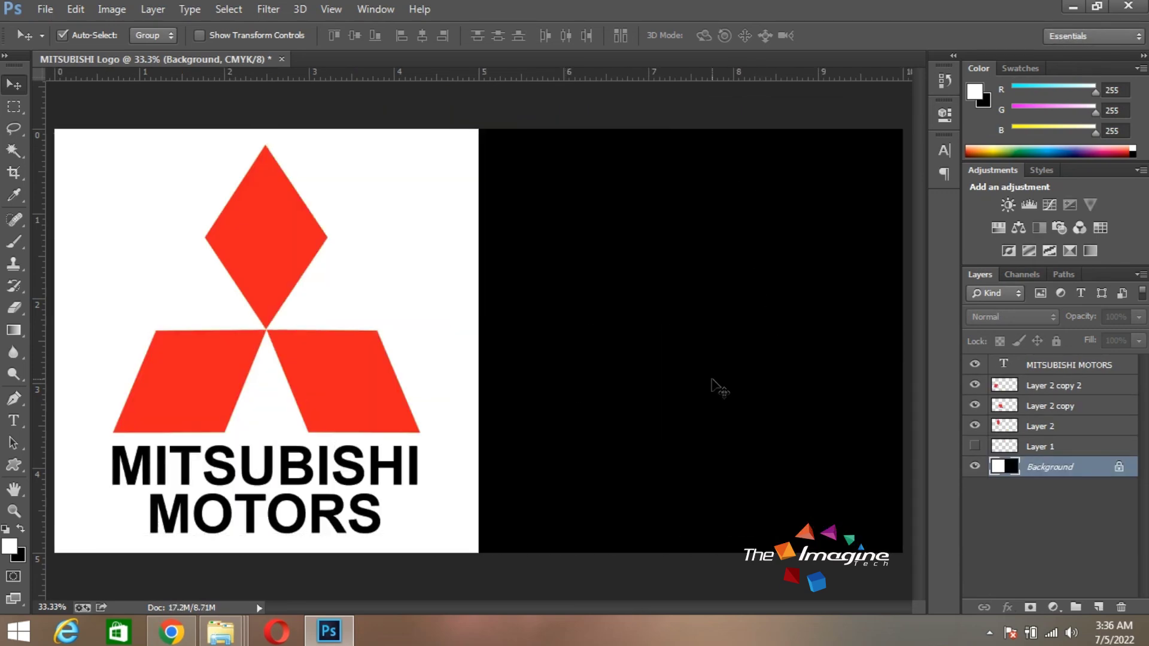
Duplicate the three red diamonds and the MITSUBISHI MOTORS text together onto the black half of the canvas.
{"action": "left_click", "coordinate": [386, 384]}
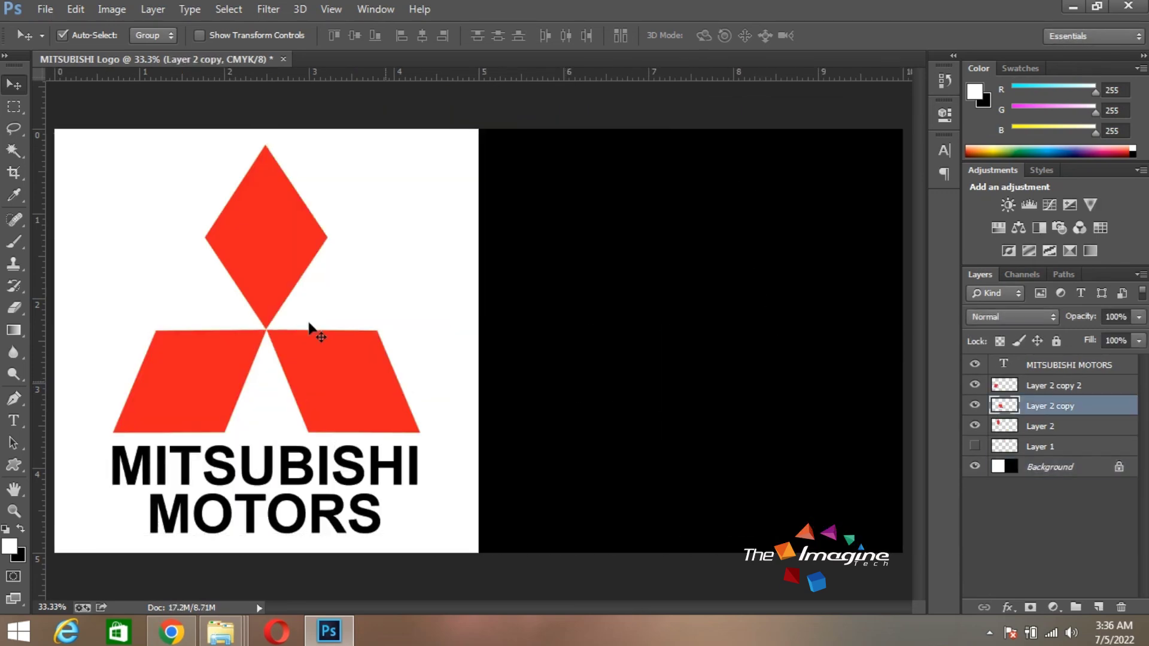
{"action": "left_click", "coordinate": [299, 281], "text": "shift"}
{"action": "left_click", "coordinate": [243, 388], "text": "shift"}
{"action": "left_click", "coordinate": [252, 471], "text": "shift"}
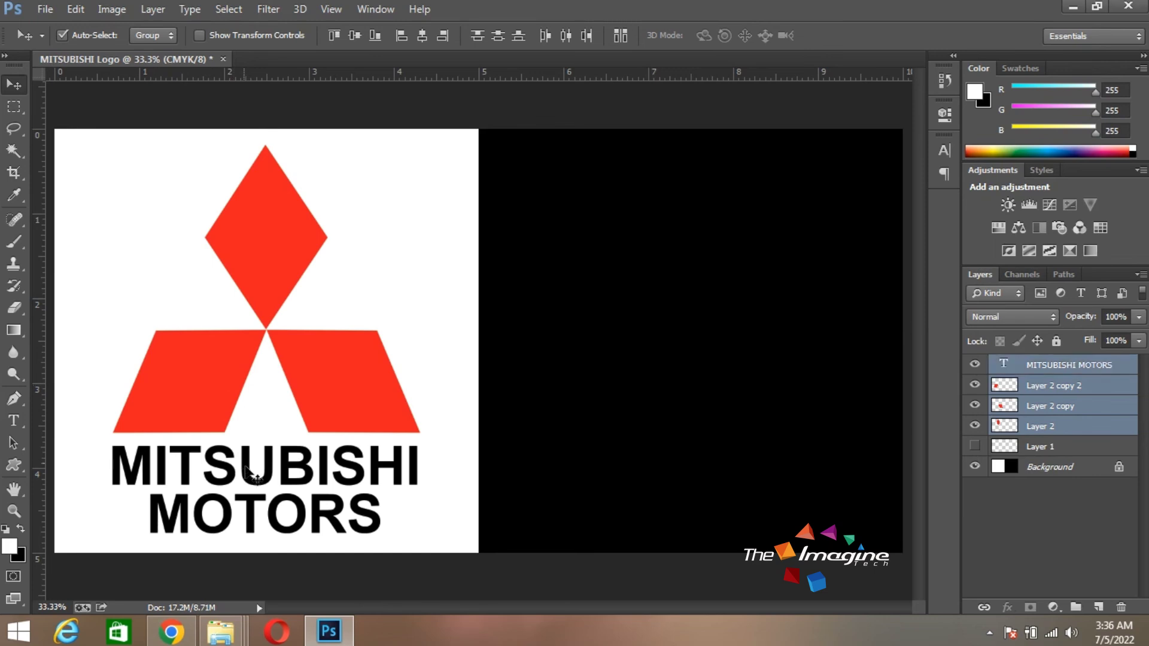
{"action": "left_click_drag", "start_coordinate": [250, 469], "coordinate": [673, 457]}
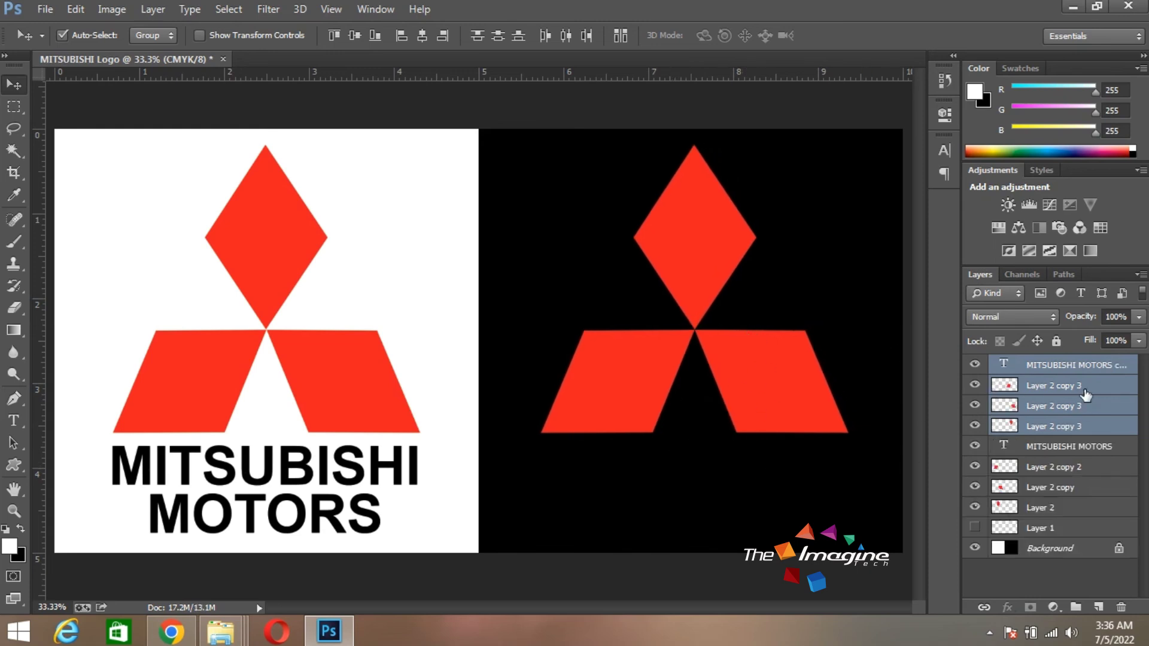
Fill the copied MITSUBISHI MOTORS text on the black half with white.
{"action": "left_click", "coordinate": [1086, 384]}
{"action": "left_click", "coordinate": [1078, 365]}
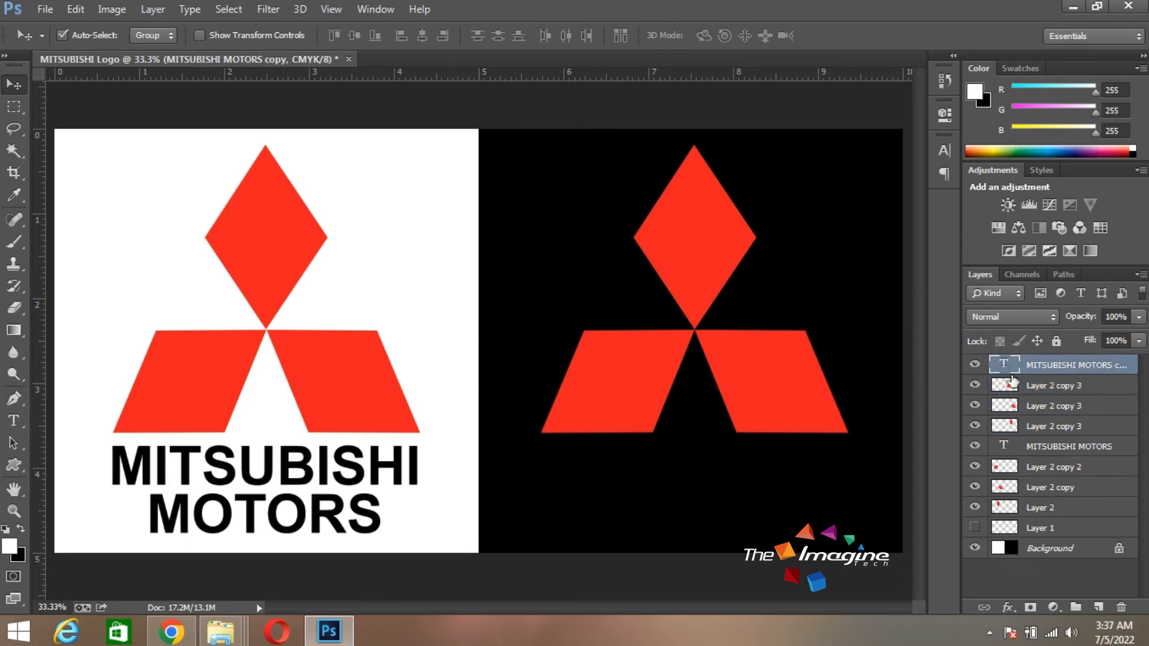
{"action": "key", "text": "alt+BackSpace"}
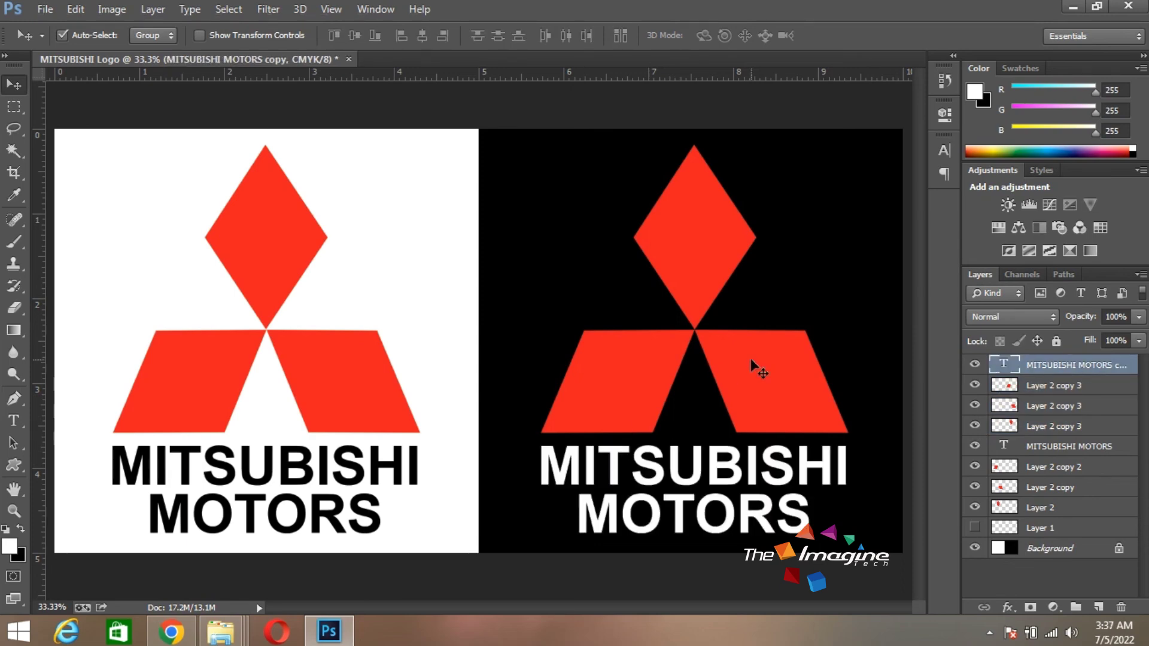
Fill each of the three copied diamonds on the black half with white.
{"action": "left_click", "coordinate": [759, 375]}
{"action": "left_click", "coordinate": [637, 377], "text": "shift"}
{"action": "left_click", "coordinate": [684, 276], "text": "shift"}
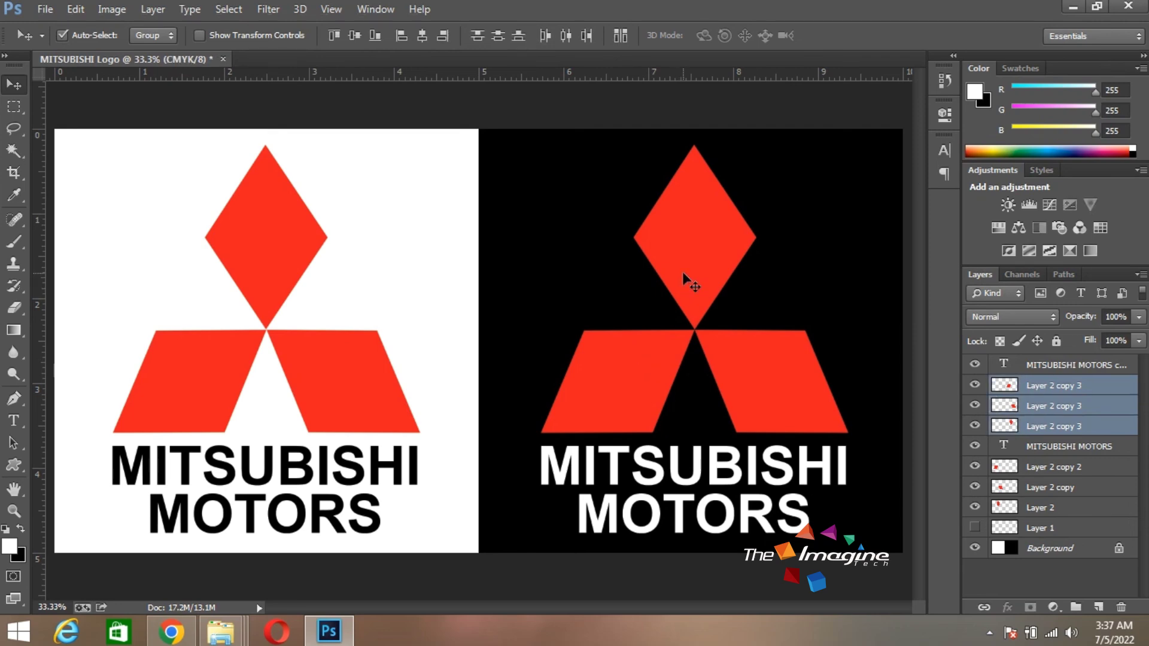
{"action": "left_click", "coordinate": [1090, 446]}
{"action": "left_click", "coordinate": [1083, 428]}
{"action": "key", "text": "alt+BackSpace"}
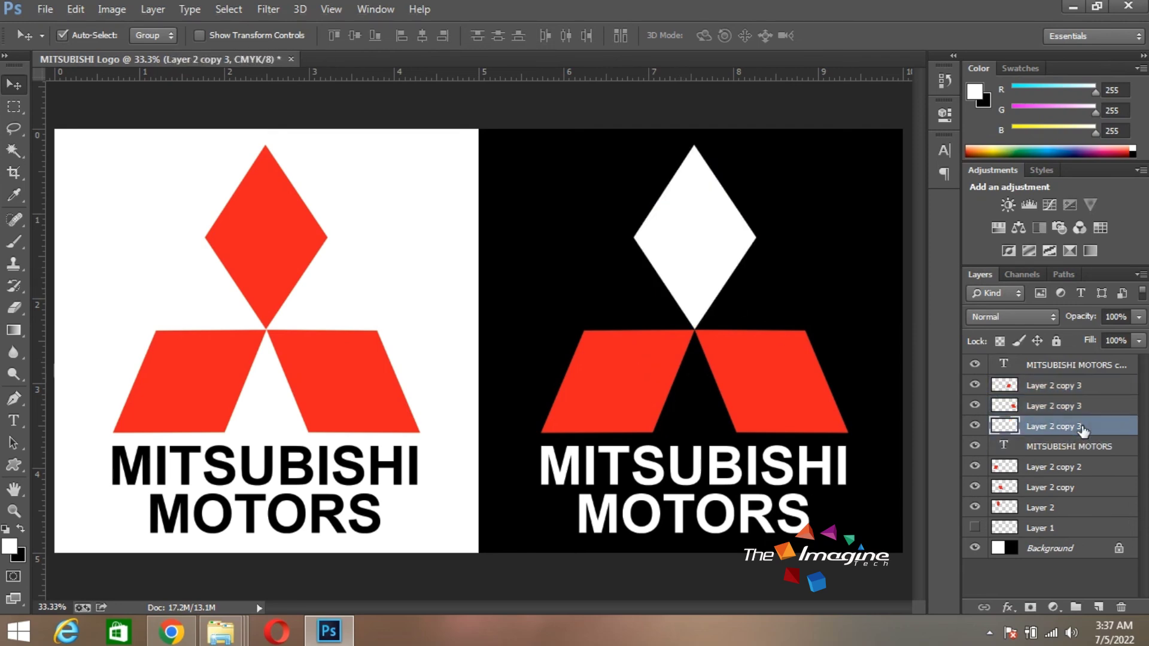
{"action": "left_click", "coordinate": [1082, 407]}
{"action": "key", "text": "alt+BackSpace"}
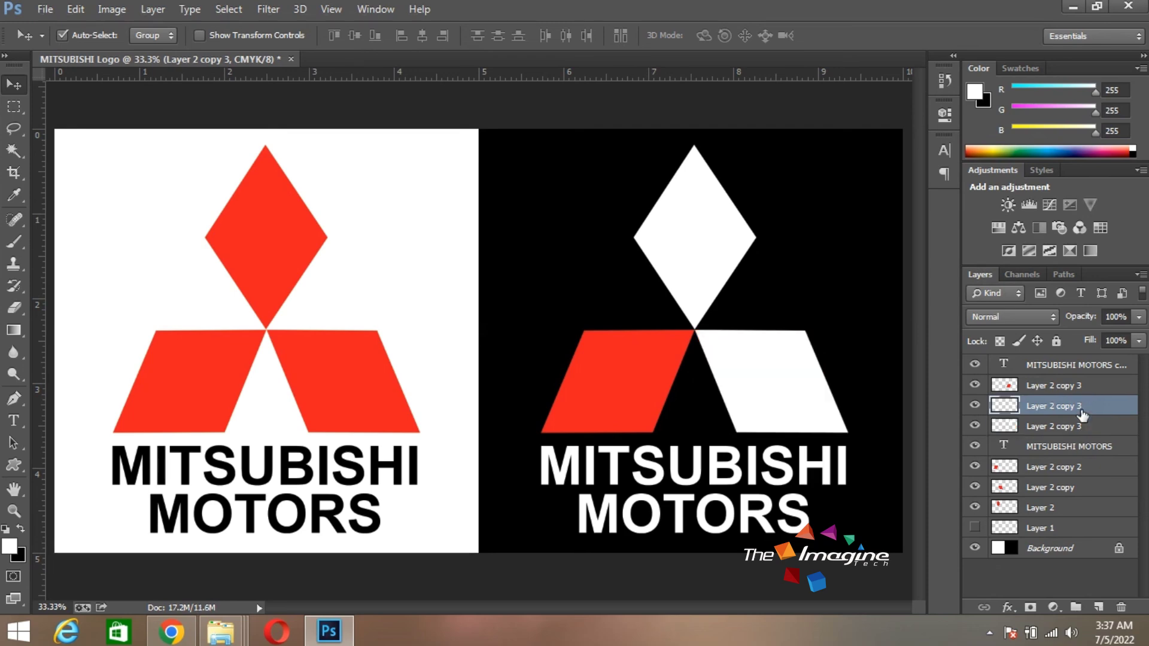
{"action": "left_click", "coordinate": [1081, 392]}
{"action": "key", "text": "alt+BackSpace"}
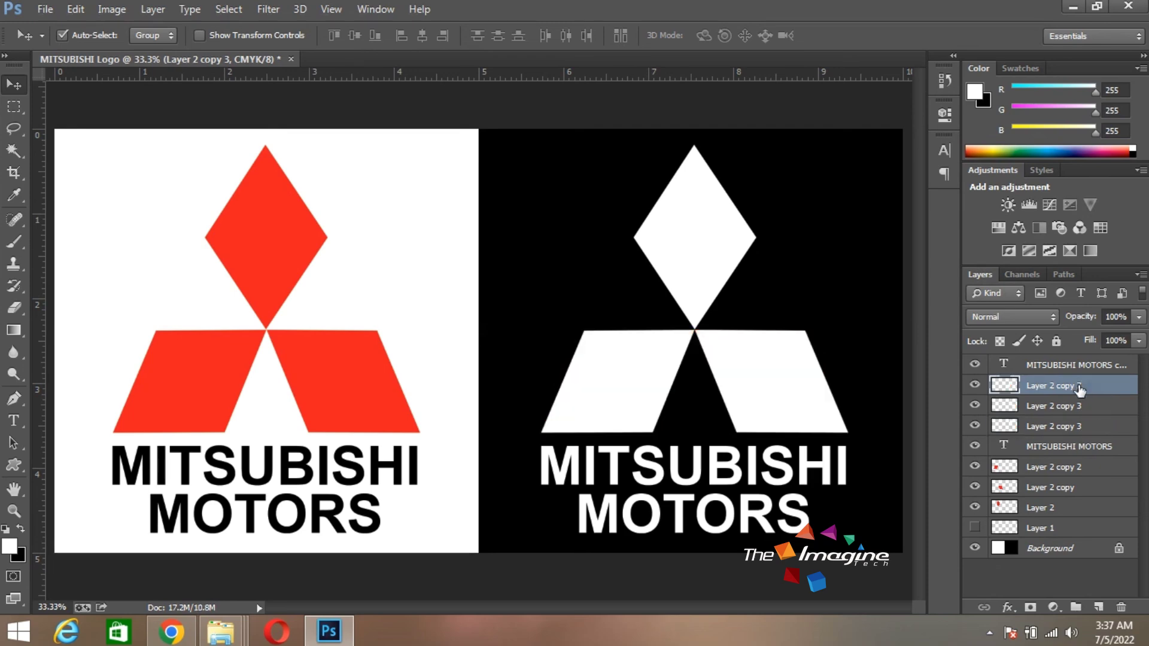